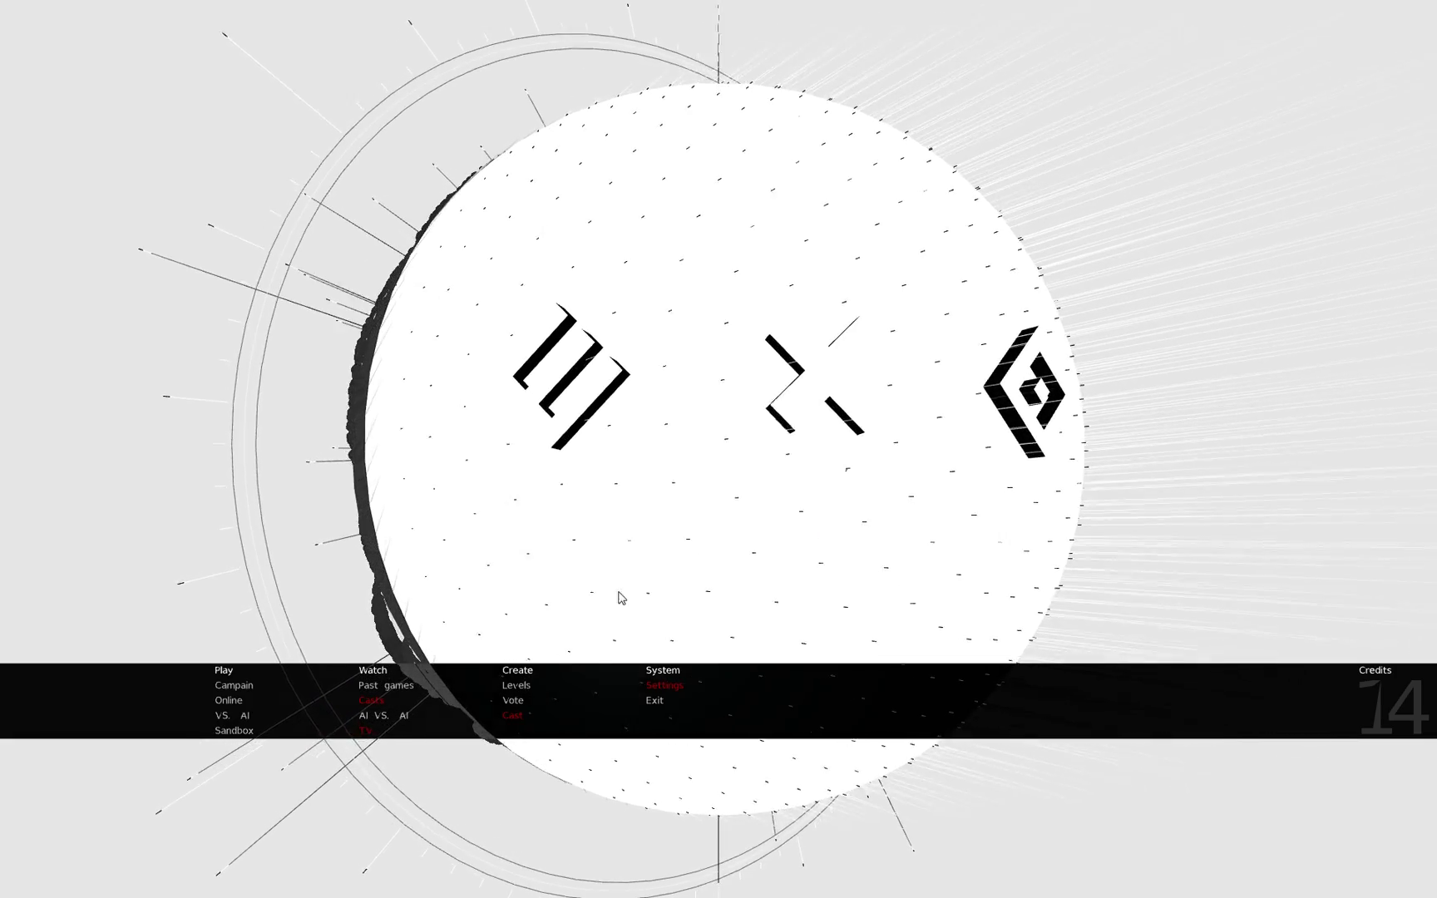
Open the Levels view from the Create section of the main menu
click(511, 692)
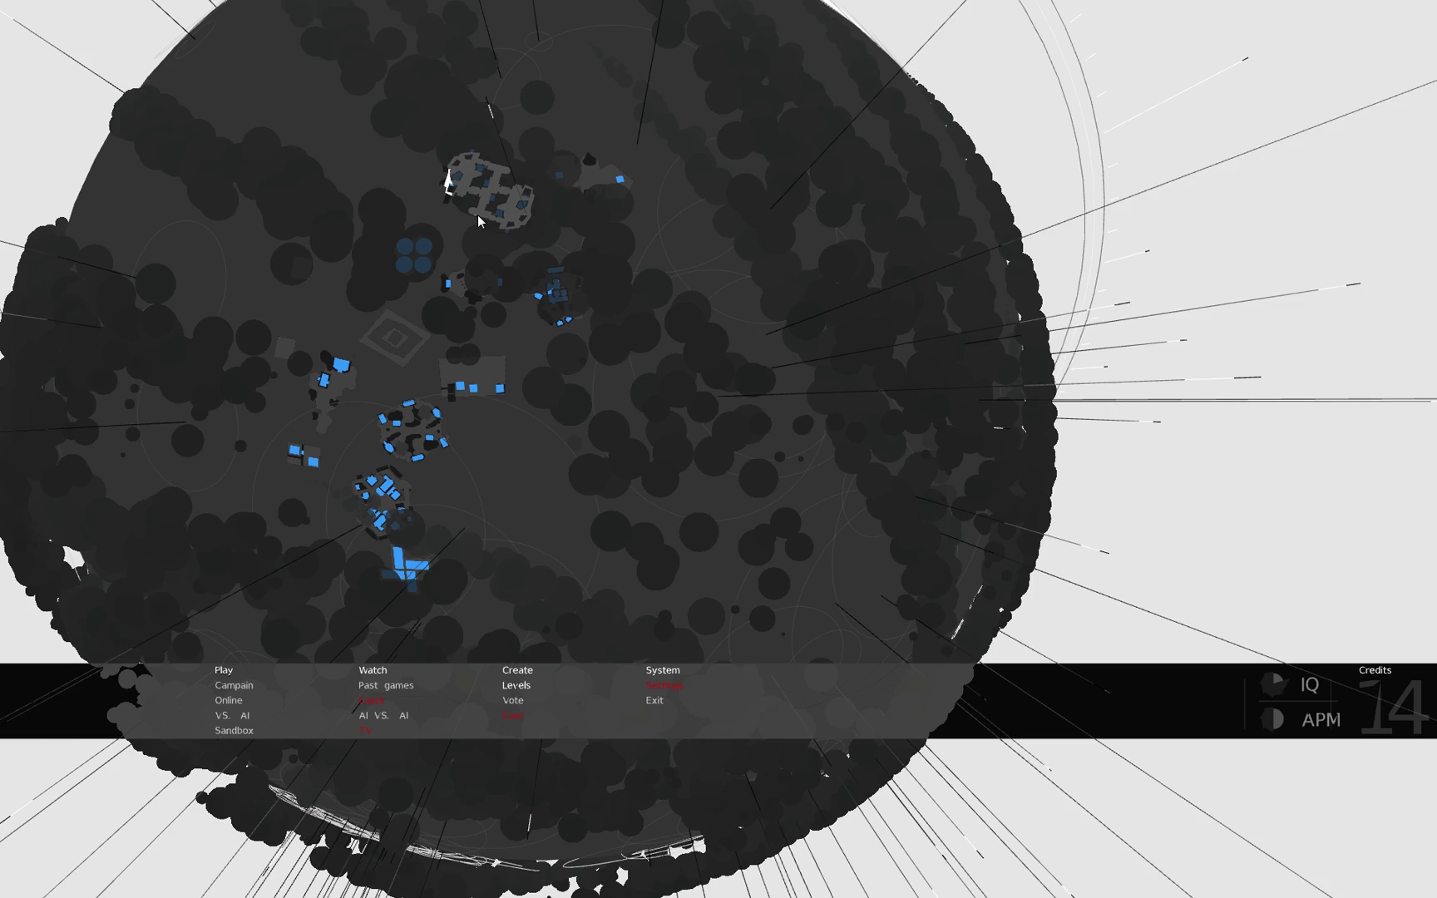
Enter the level editor and pan the camera over the new blank level
click(479, 212)
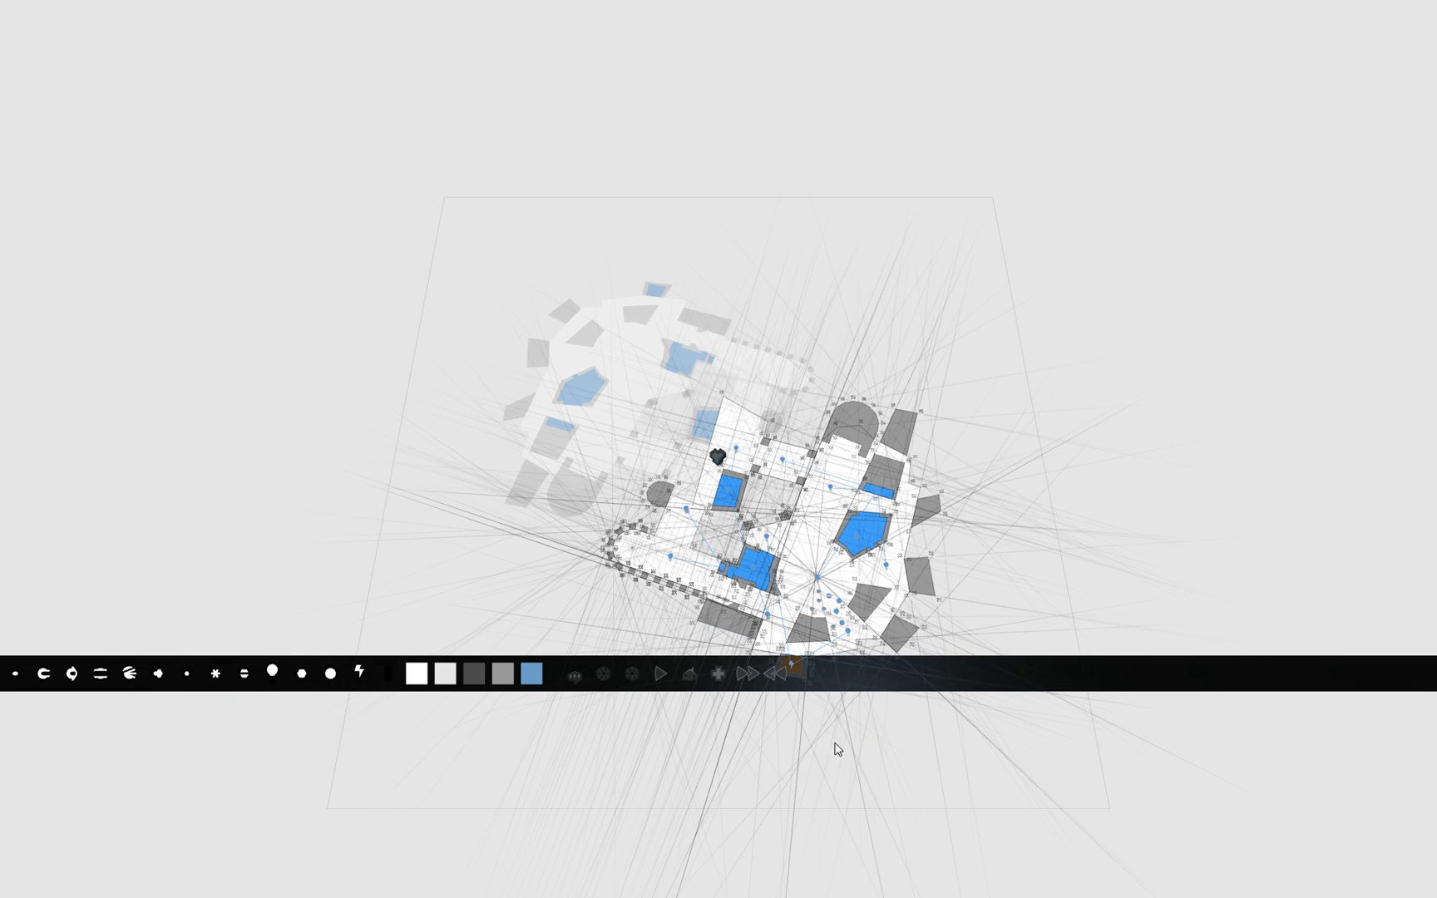
mouse_move(837, 748)
mouse_down()
mouse_move(786, 764)
mouse_move(635, 760)
mouse_up()
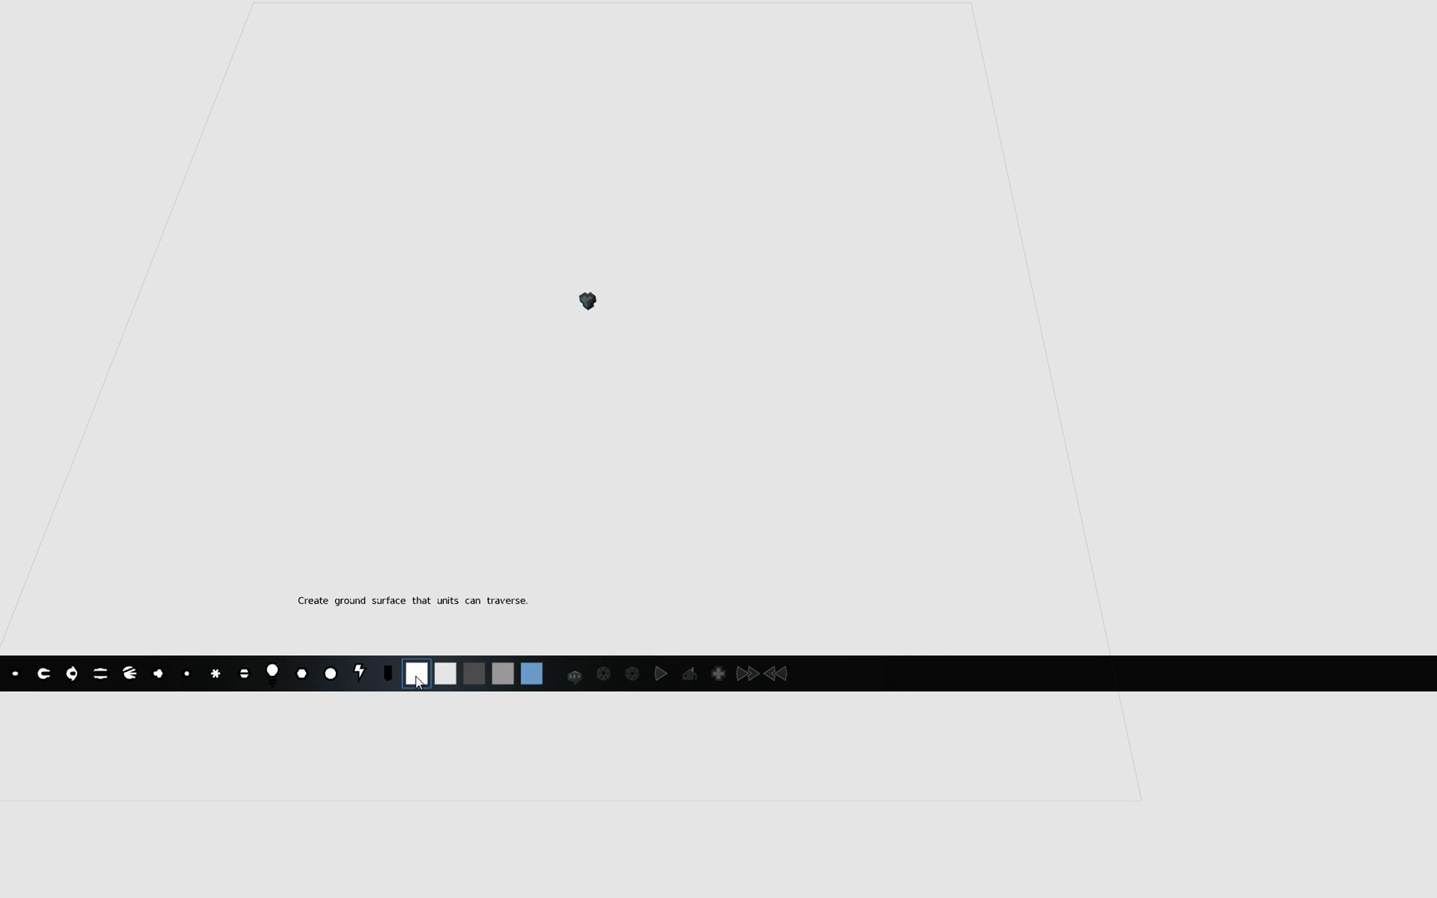
Place a white ground tile near the centre of the board
click(416, 680)
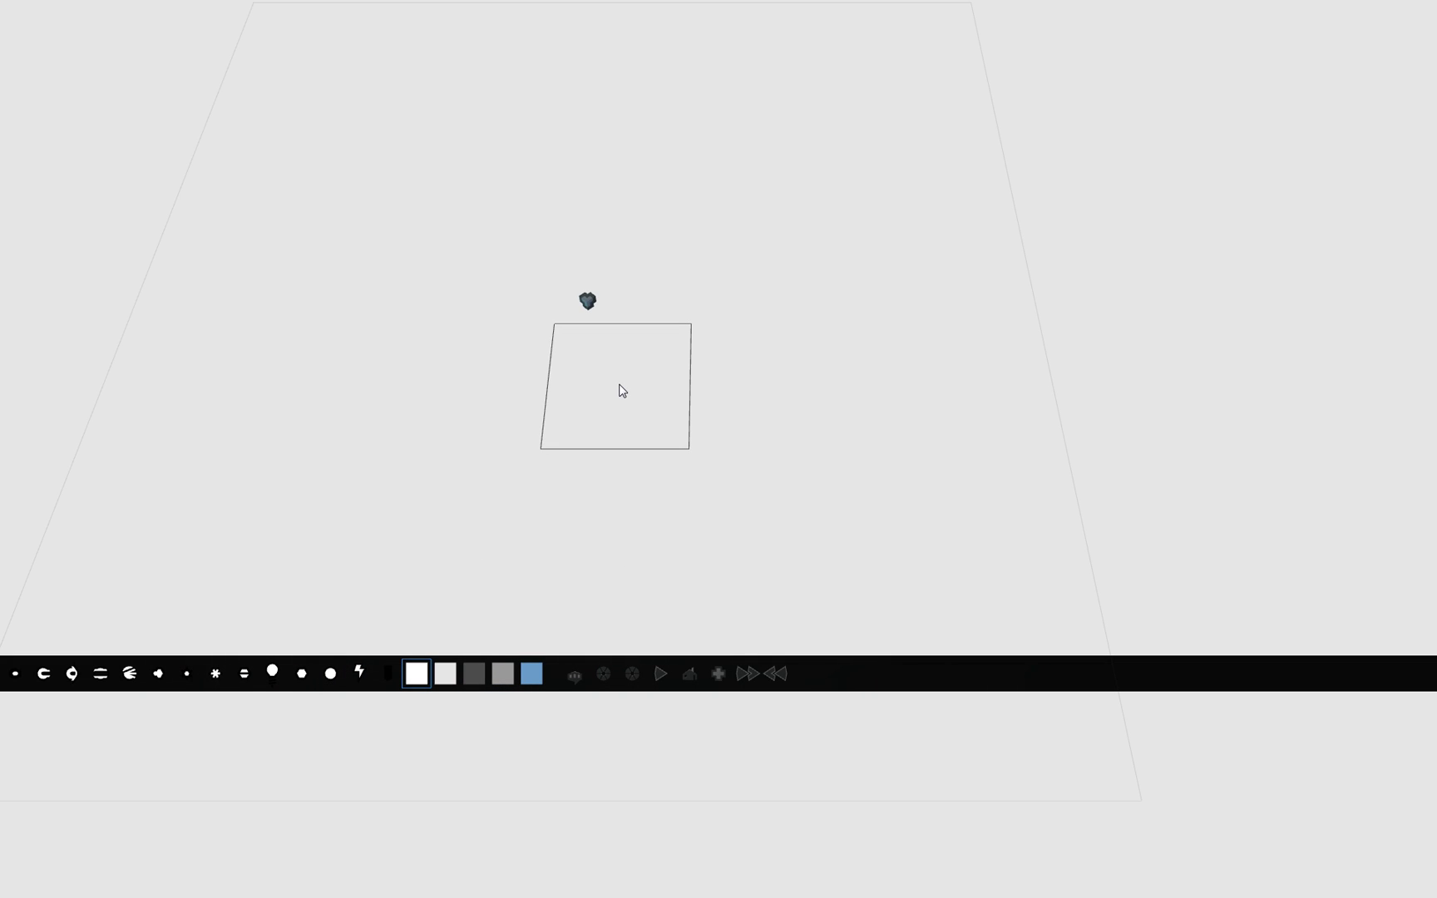
click(623, 391)
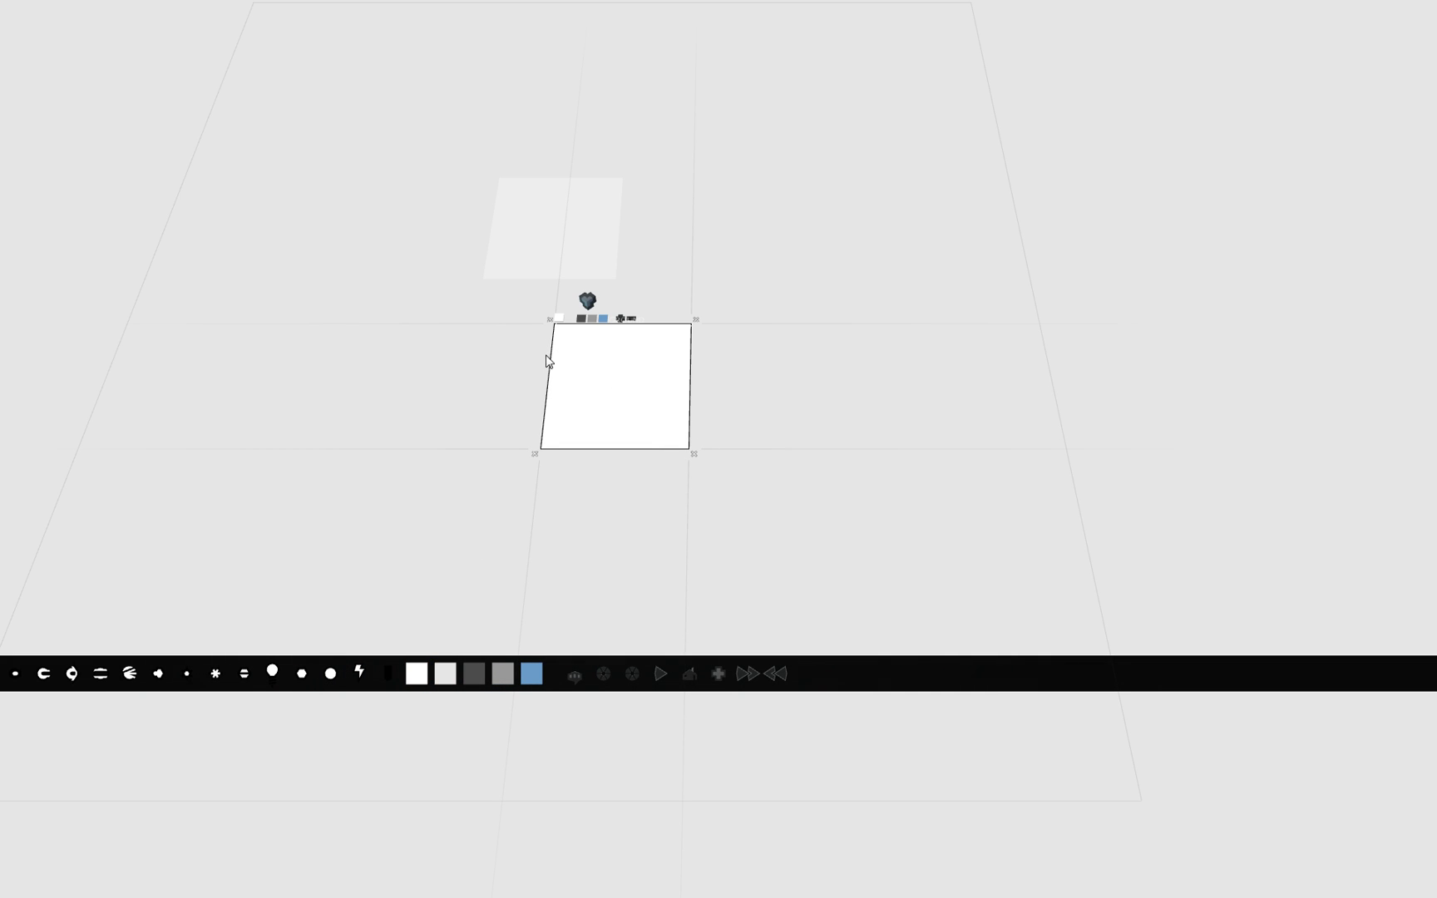
scroll(619, 388, up, 3)
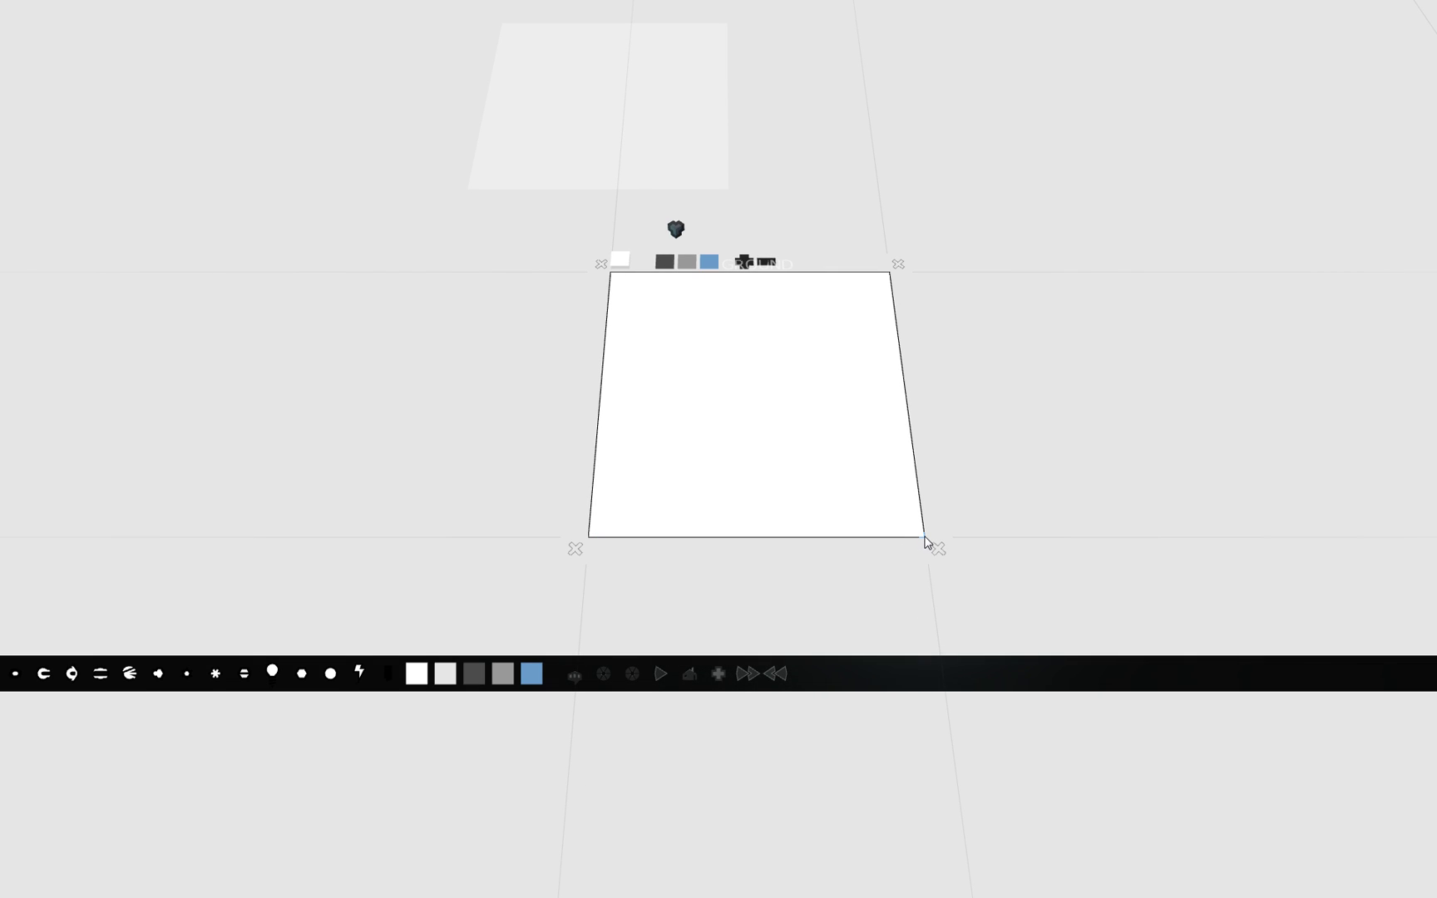
Reshape the tile with new right, lower-right and left corners and a notch in the bottom edge
mouse_move(925, 541)
mouse_down()
mouse_move(1000, 504)
mouse_move(1155, 539)
mouse_move(1022, 423)
mouse_move(928, 535)
mouse_move(1023, 538)
mouse_move(926, 540)
mouse_up()
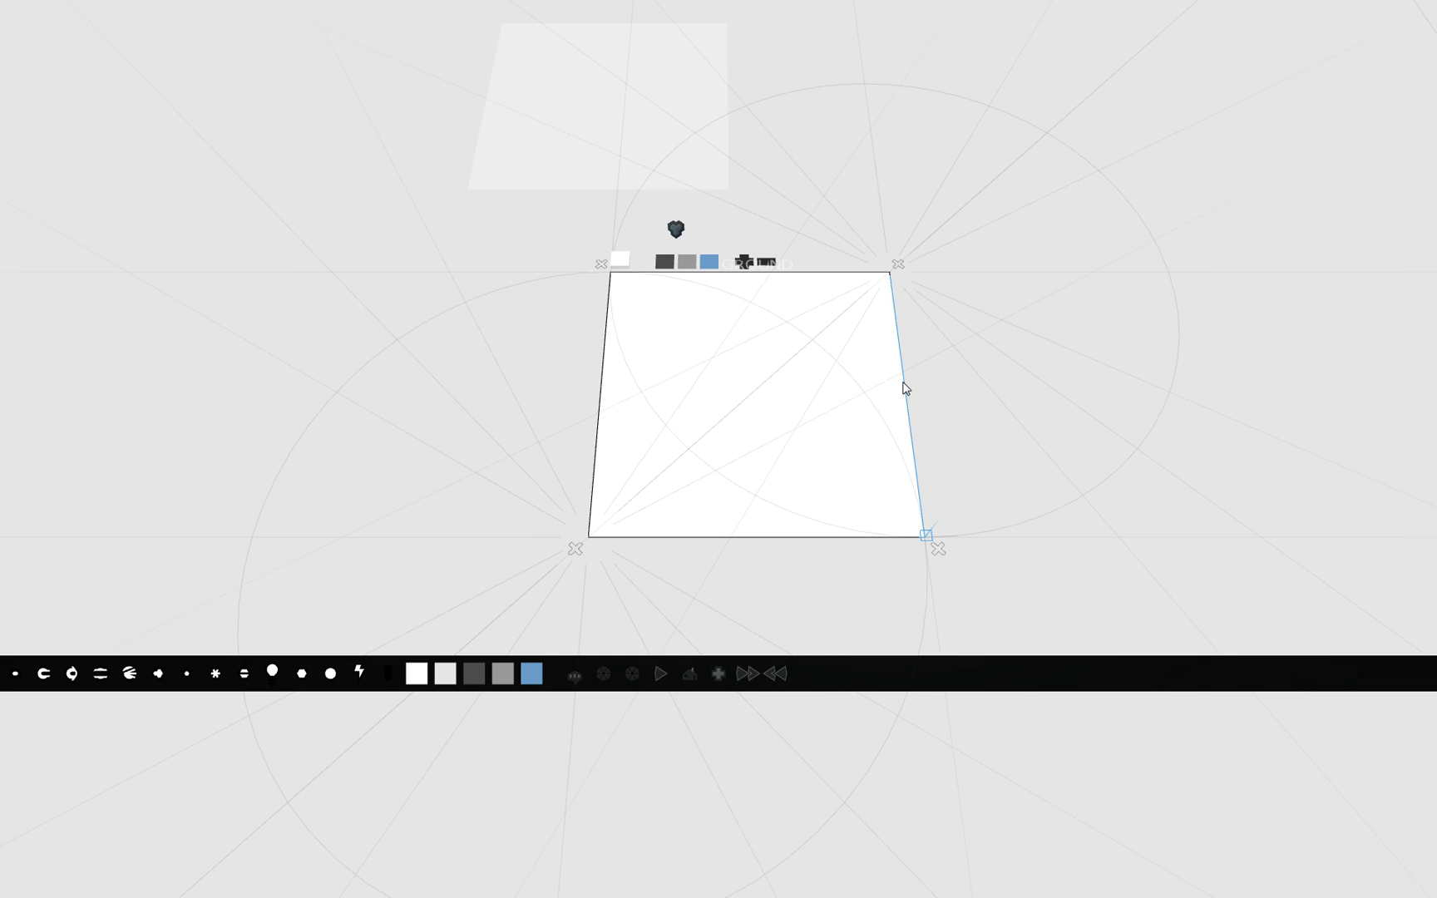
drag(908, 389, 1092, 364)
drag(1025, 433, 1111, 516)
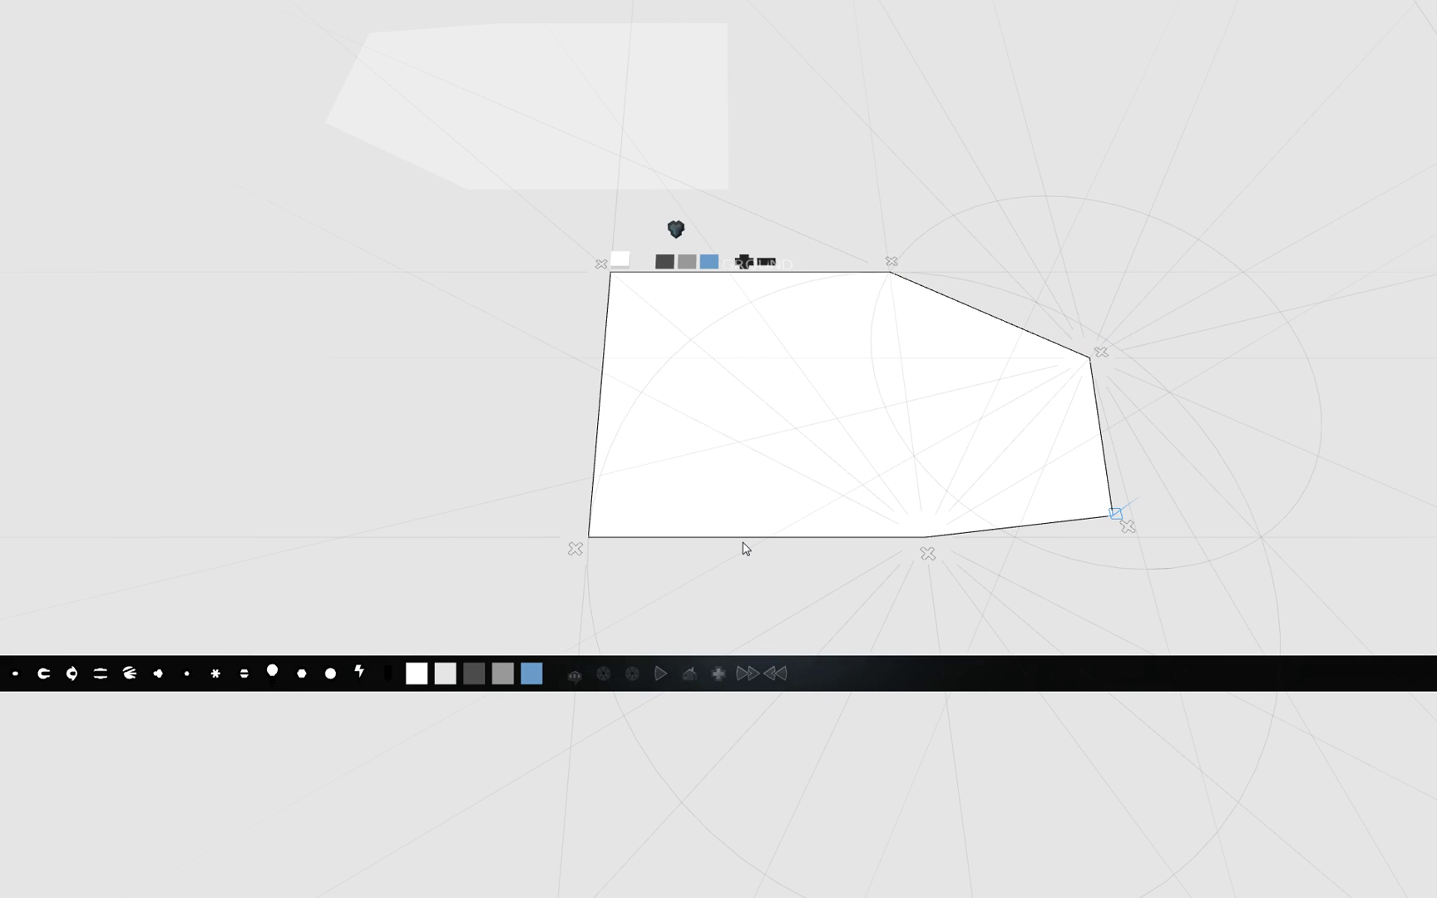
drag(769, 538, 806, 424)
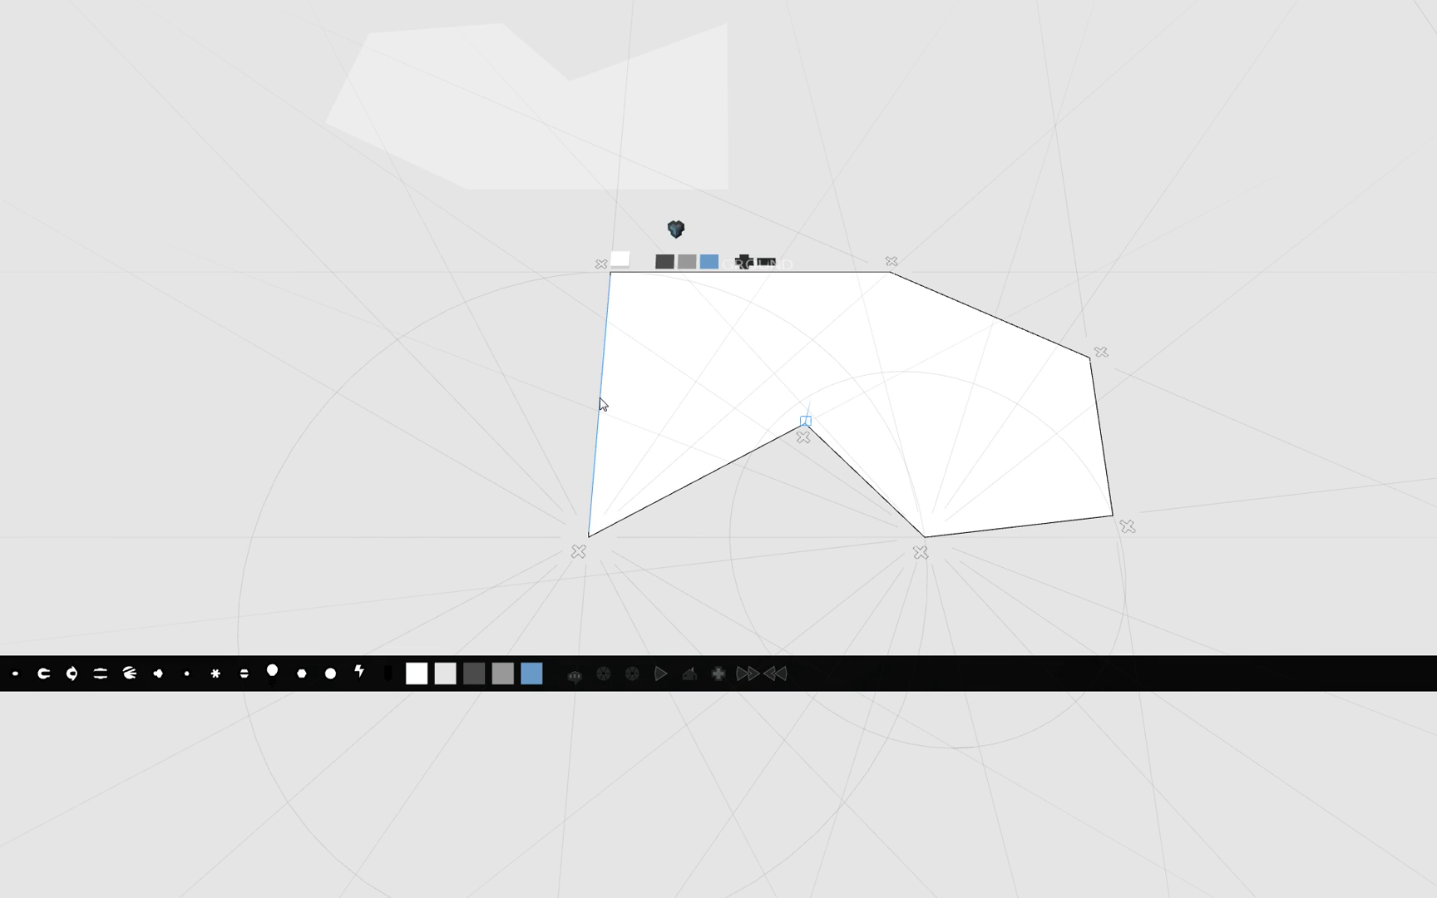
drag(600, 403, 459, 391)
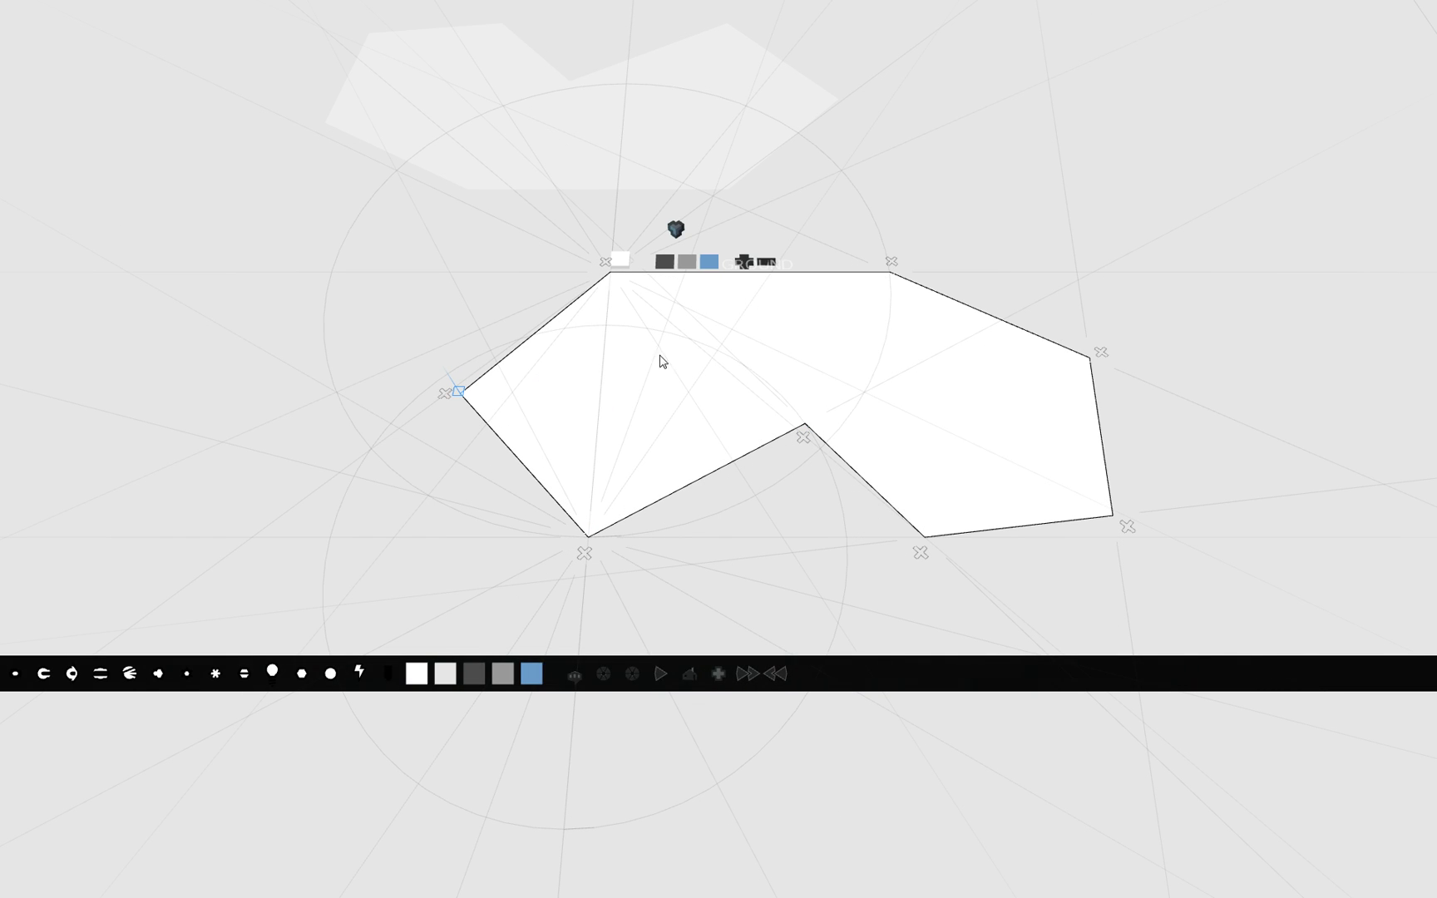
Delete the polygon's bottom-left corner, testing undo and redo, then zoom out
click(584, 554)
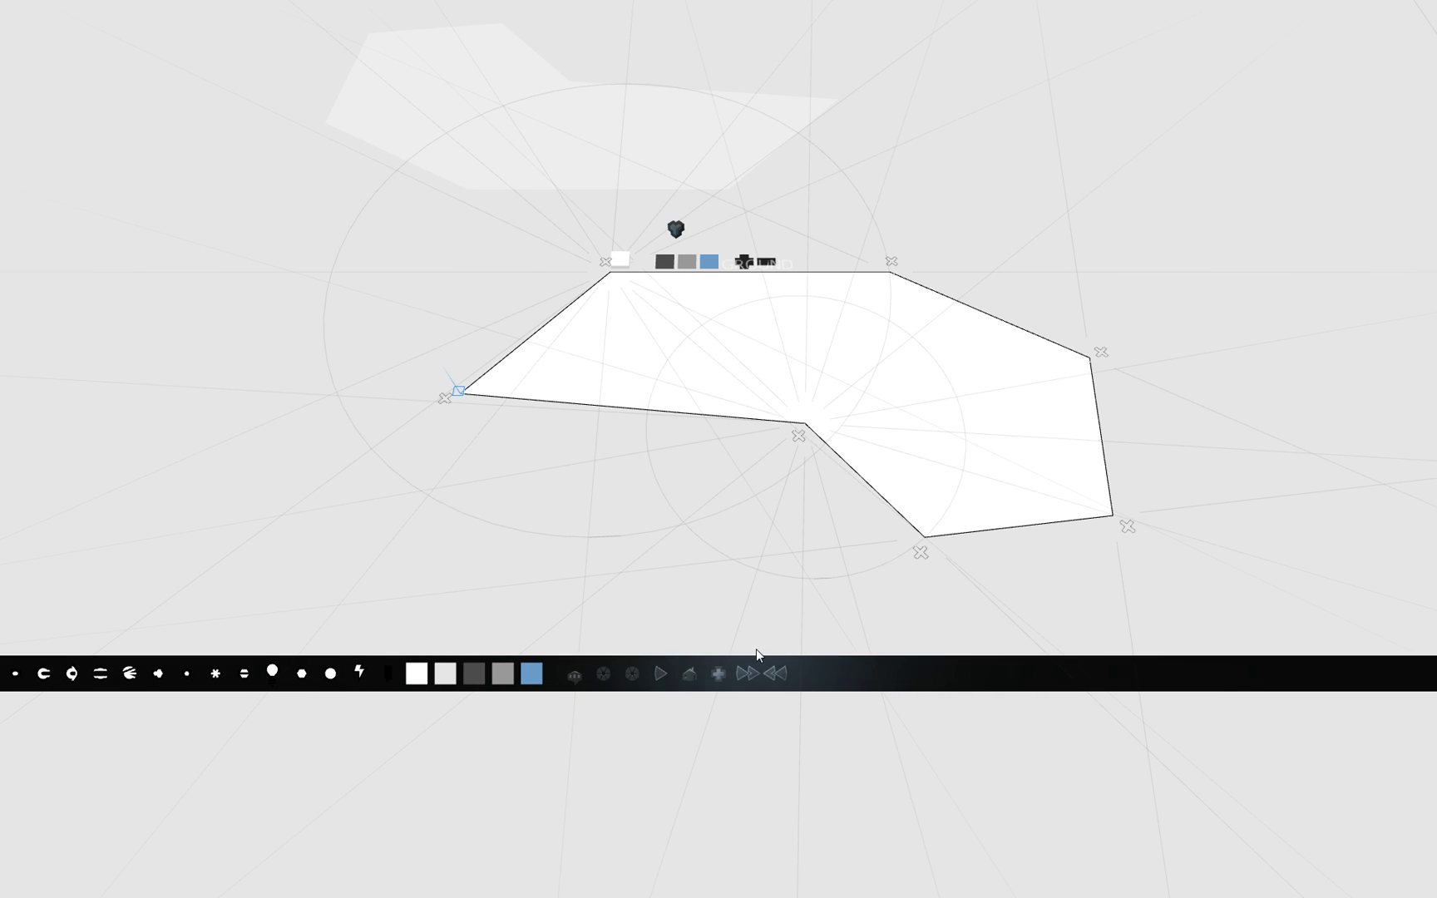
click(751, 673)
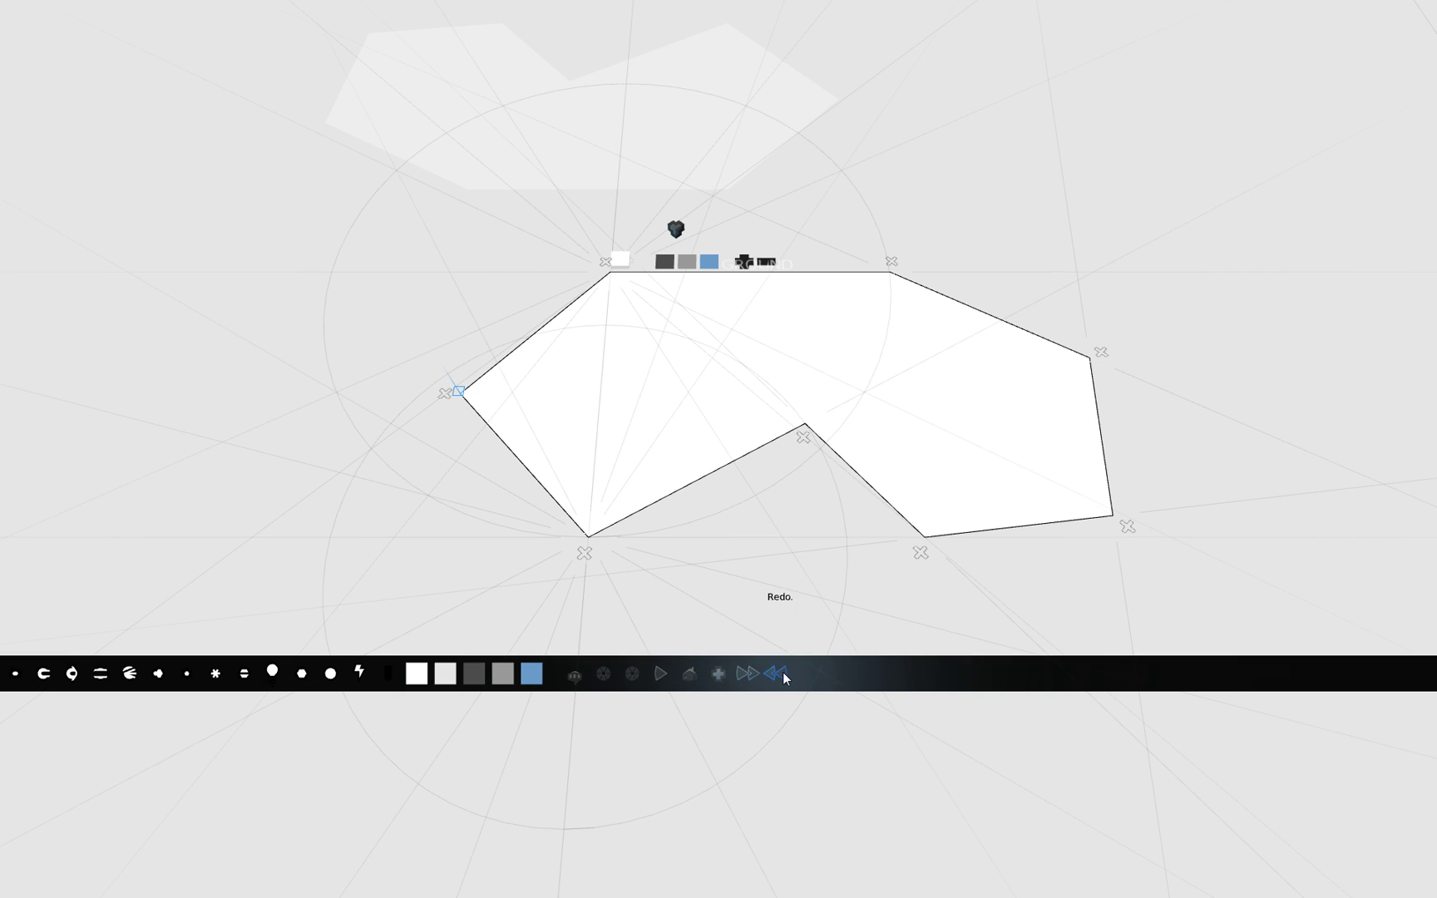
click(780, 675)
scroll(800, 395, down, 3)
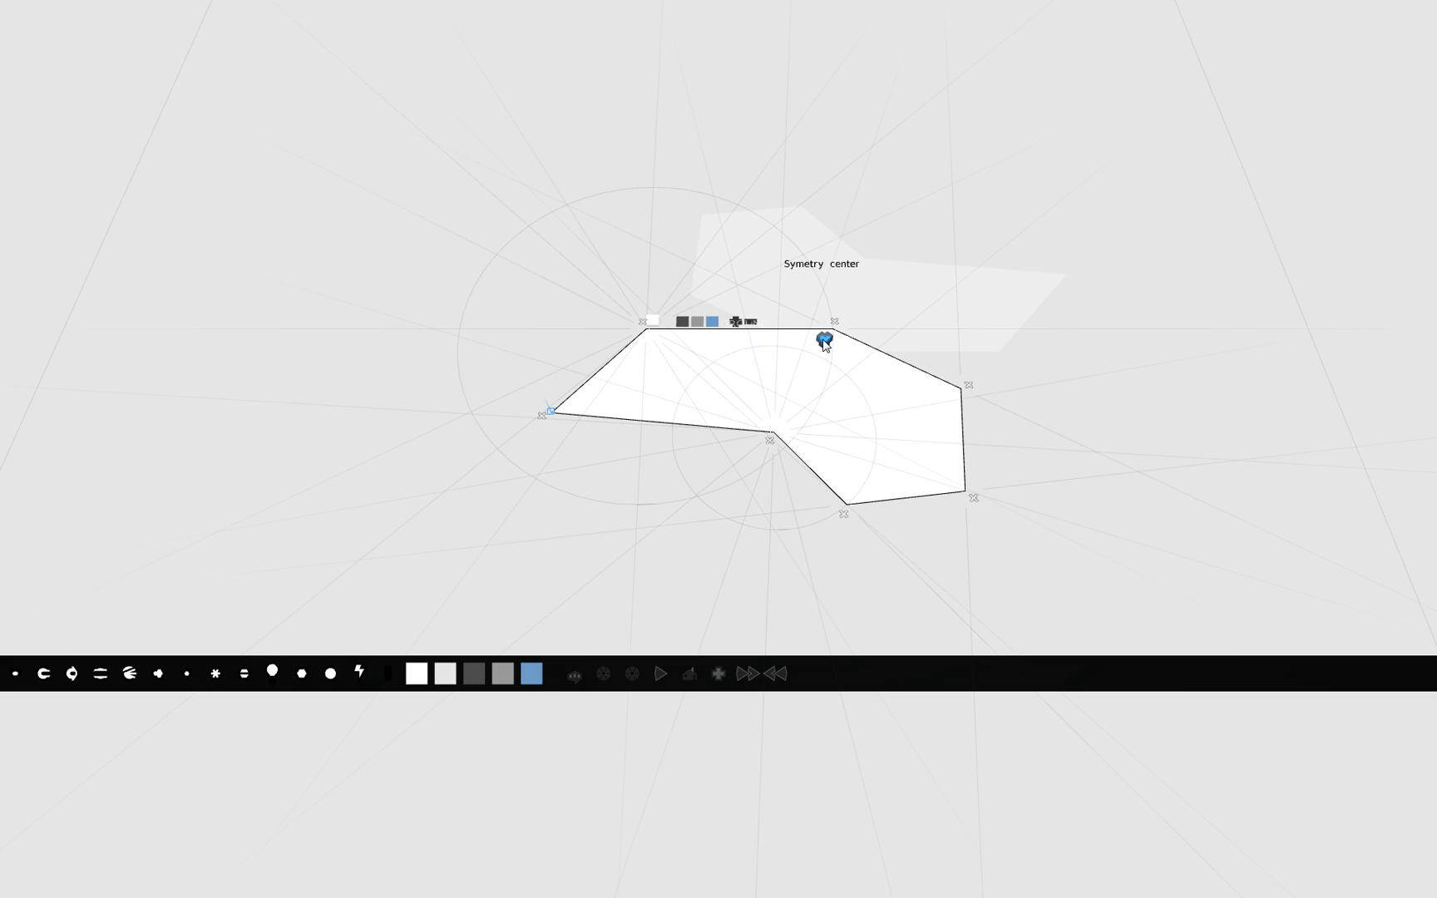
Set symmetry to Rotate twice and move the symmetry centre inside the ground polygon
click(823, 339)
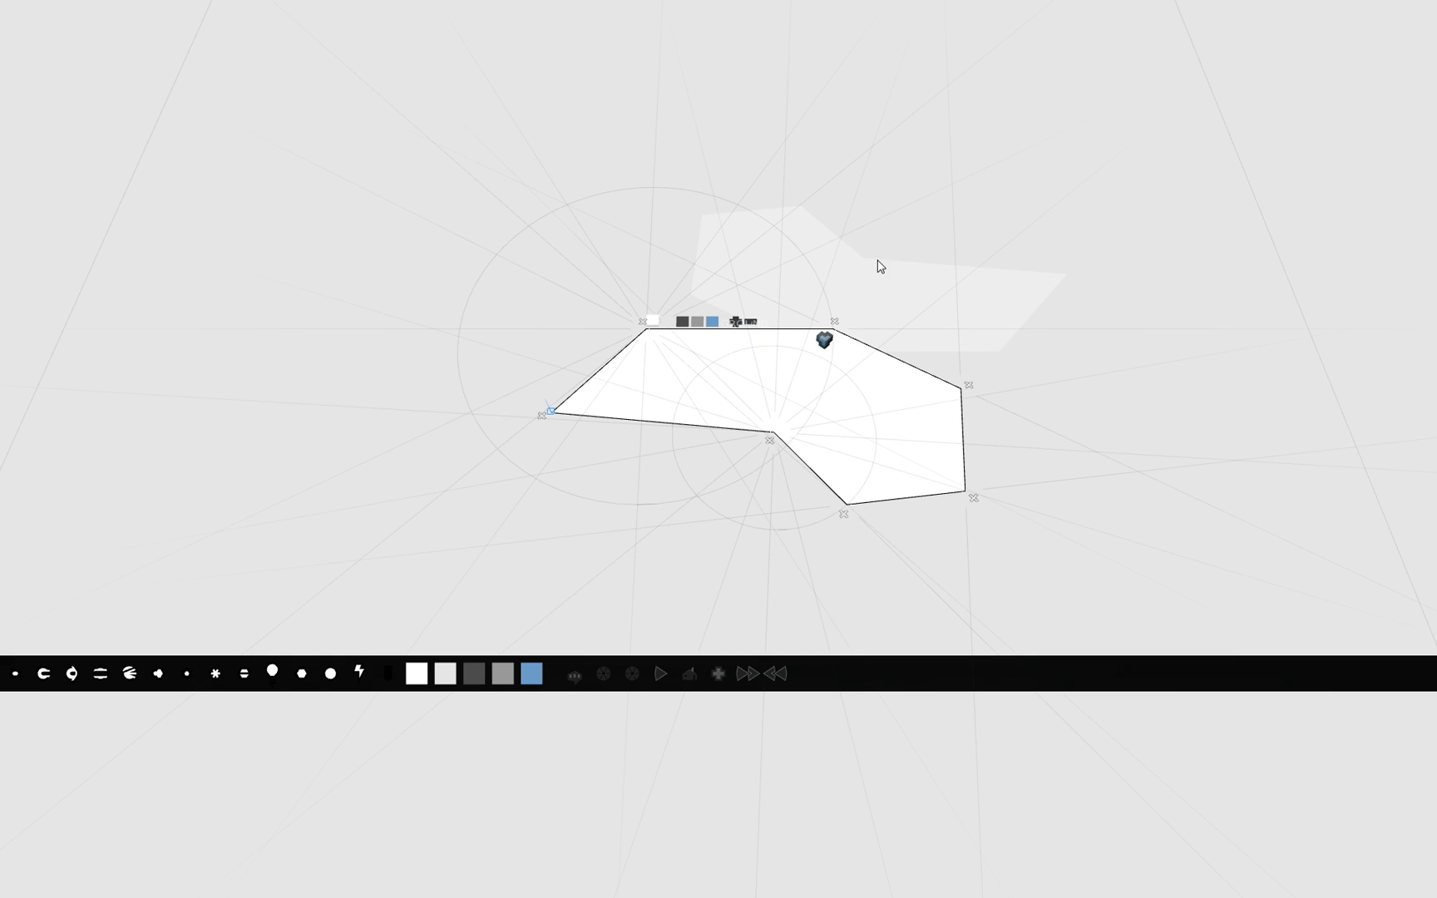
click(632, 675)
click(606, 675)
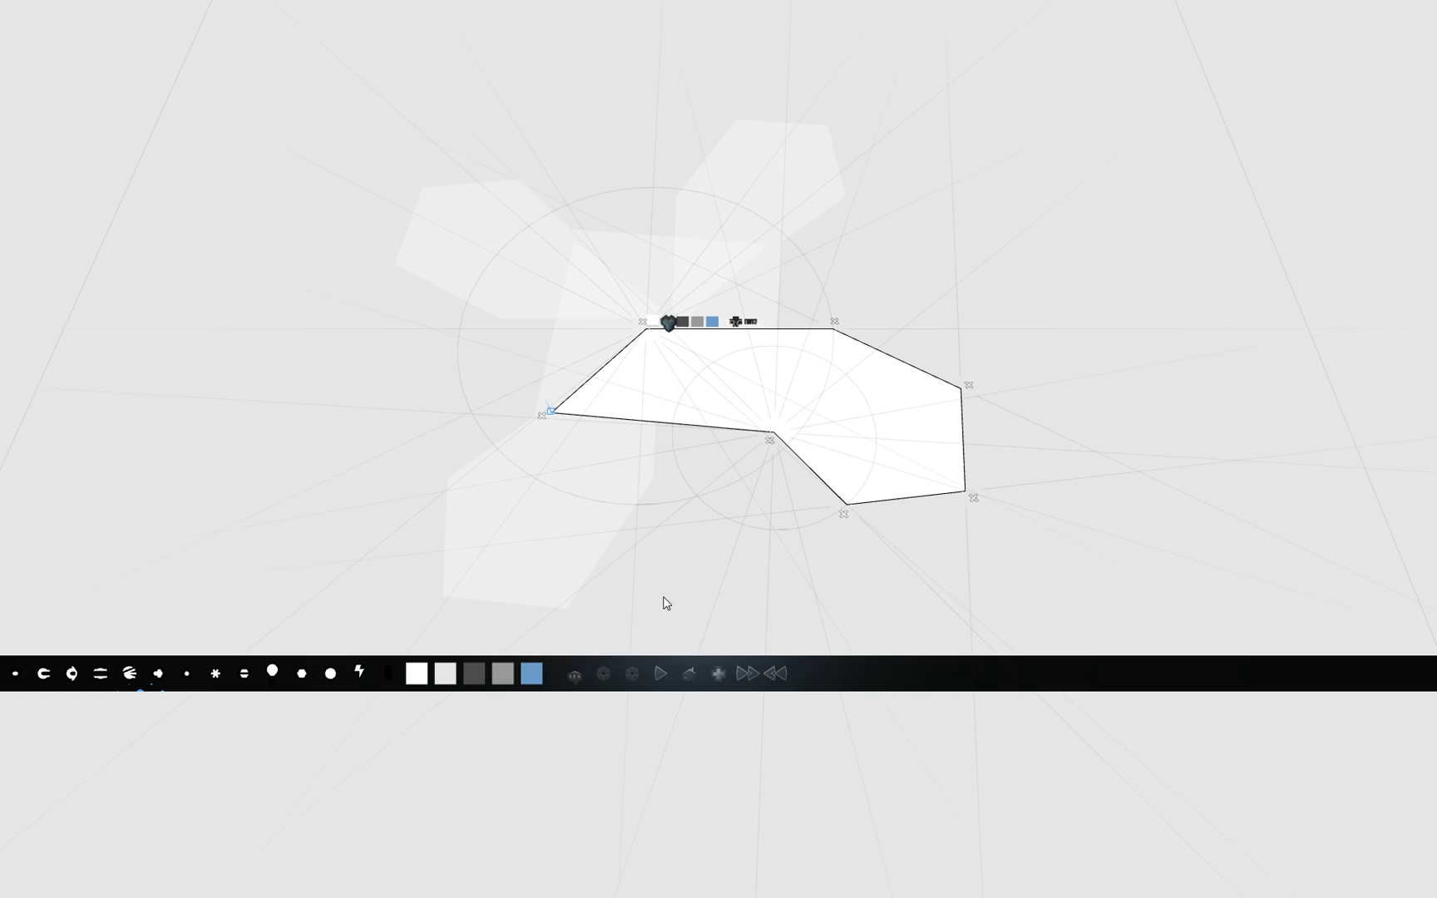
click(604, 673)
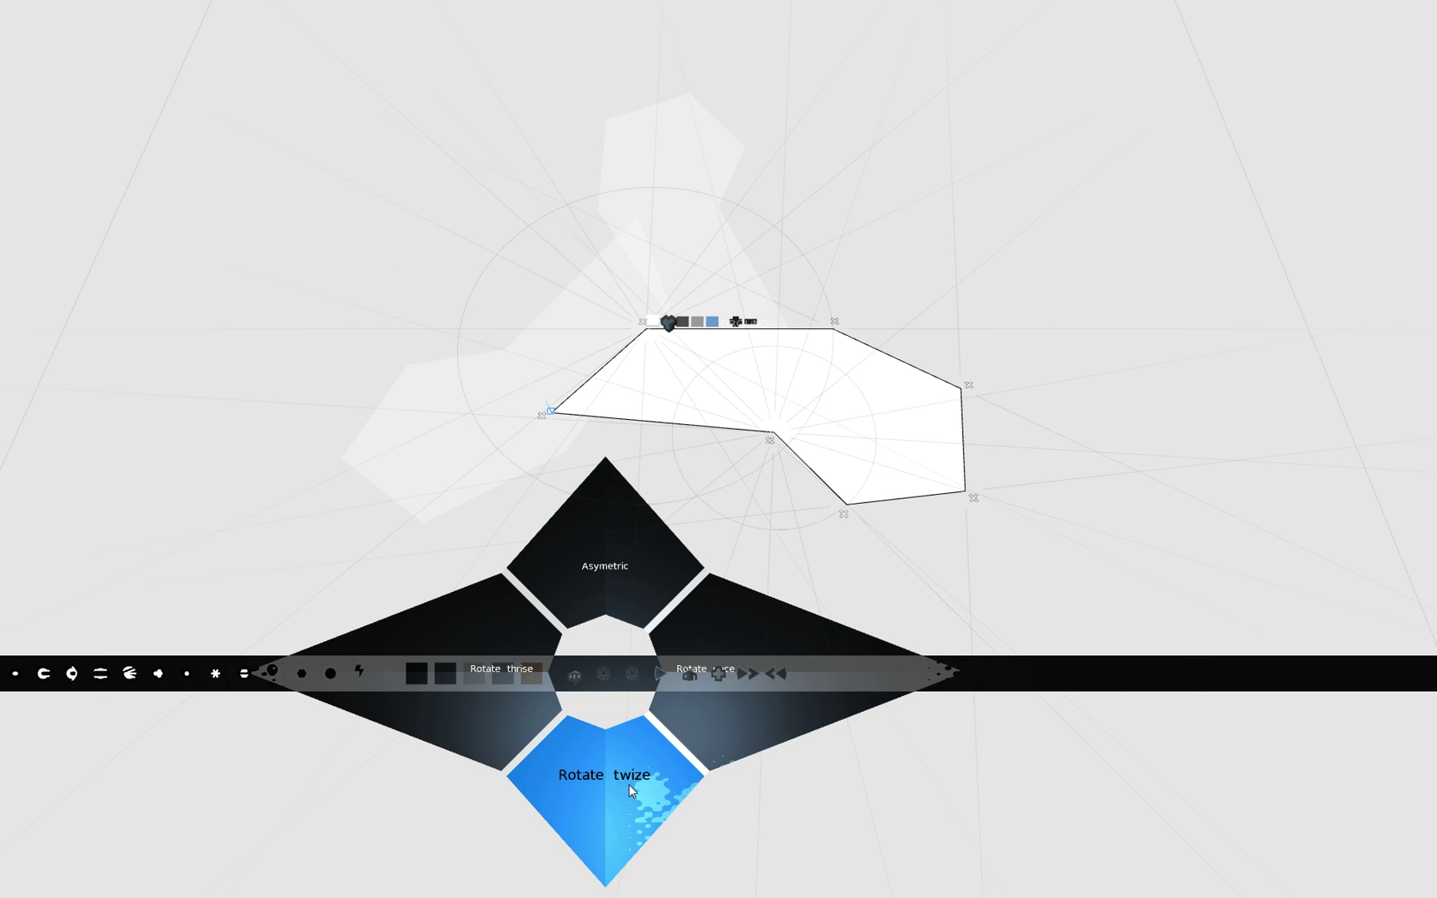
click(678, 574)
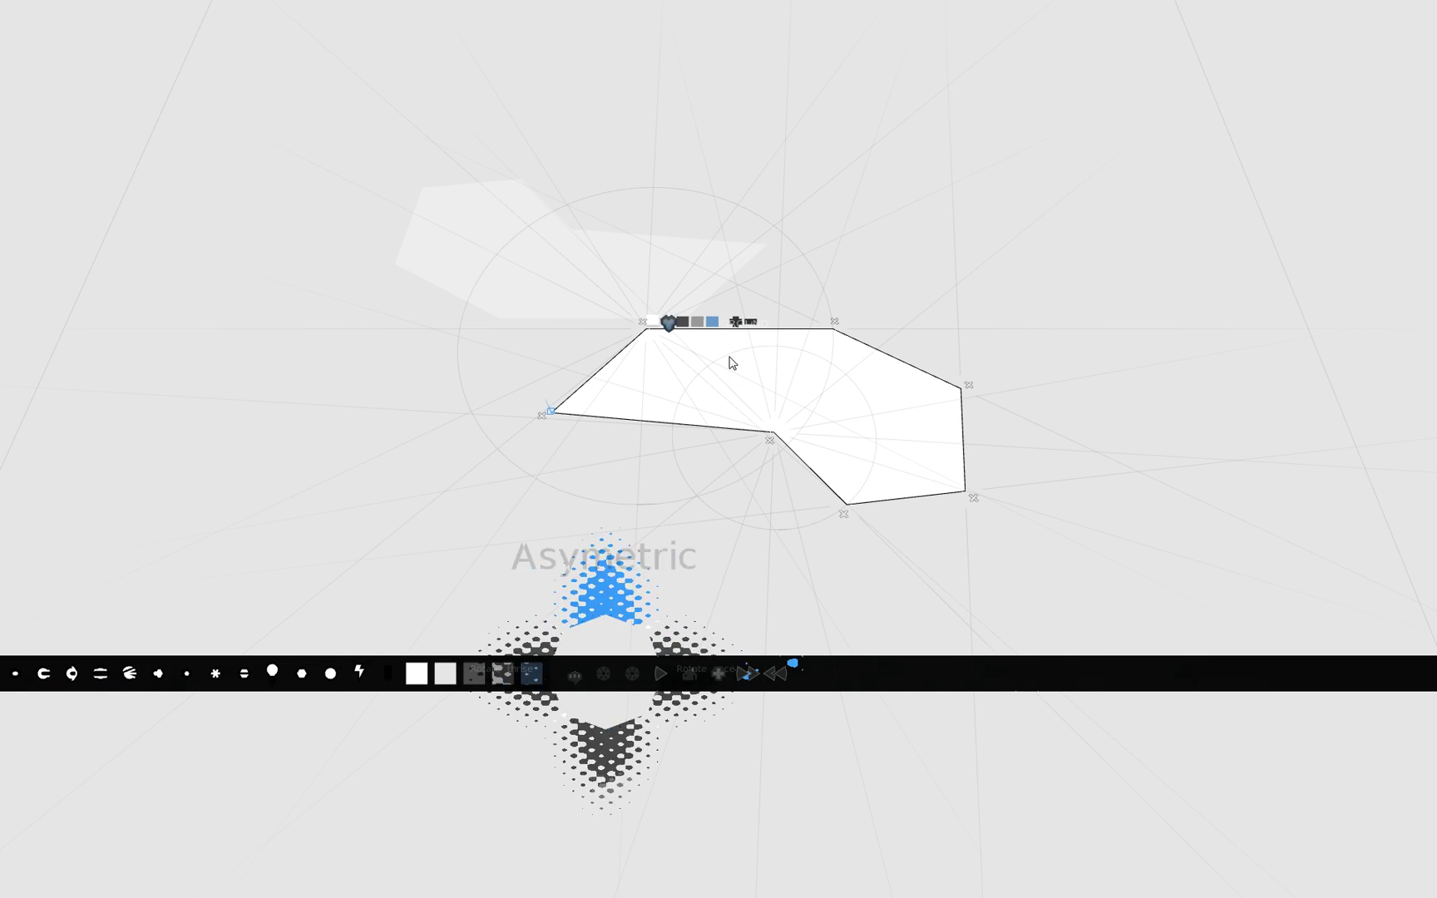
mouse_move(668, 323)
mouse_down()
mouse_move(787, 363)
mouse_move(770, 371)
mouse_up()
scroll(805, 375, up, 3)
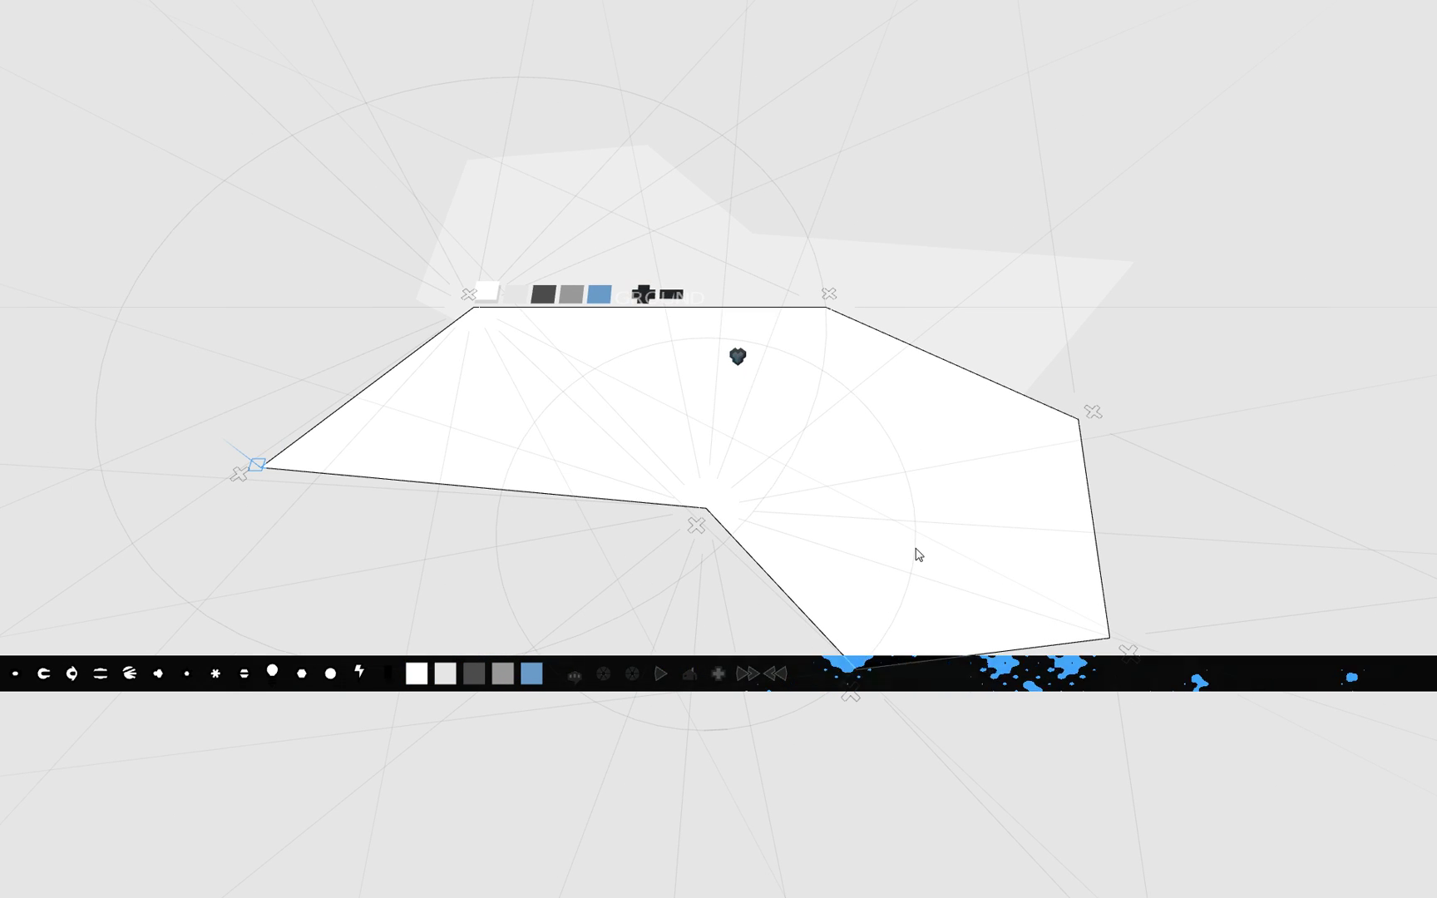
scroll(698, 465, down, 1)
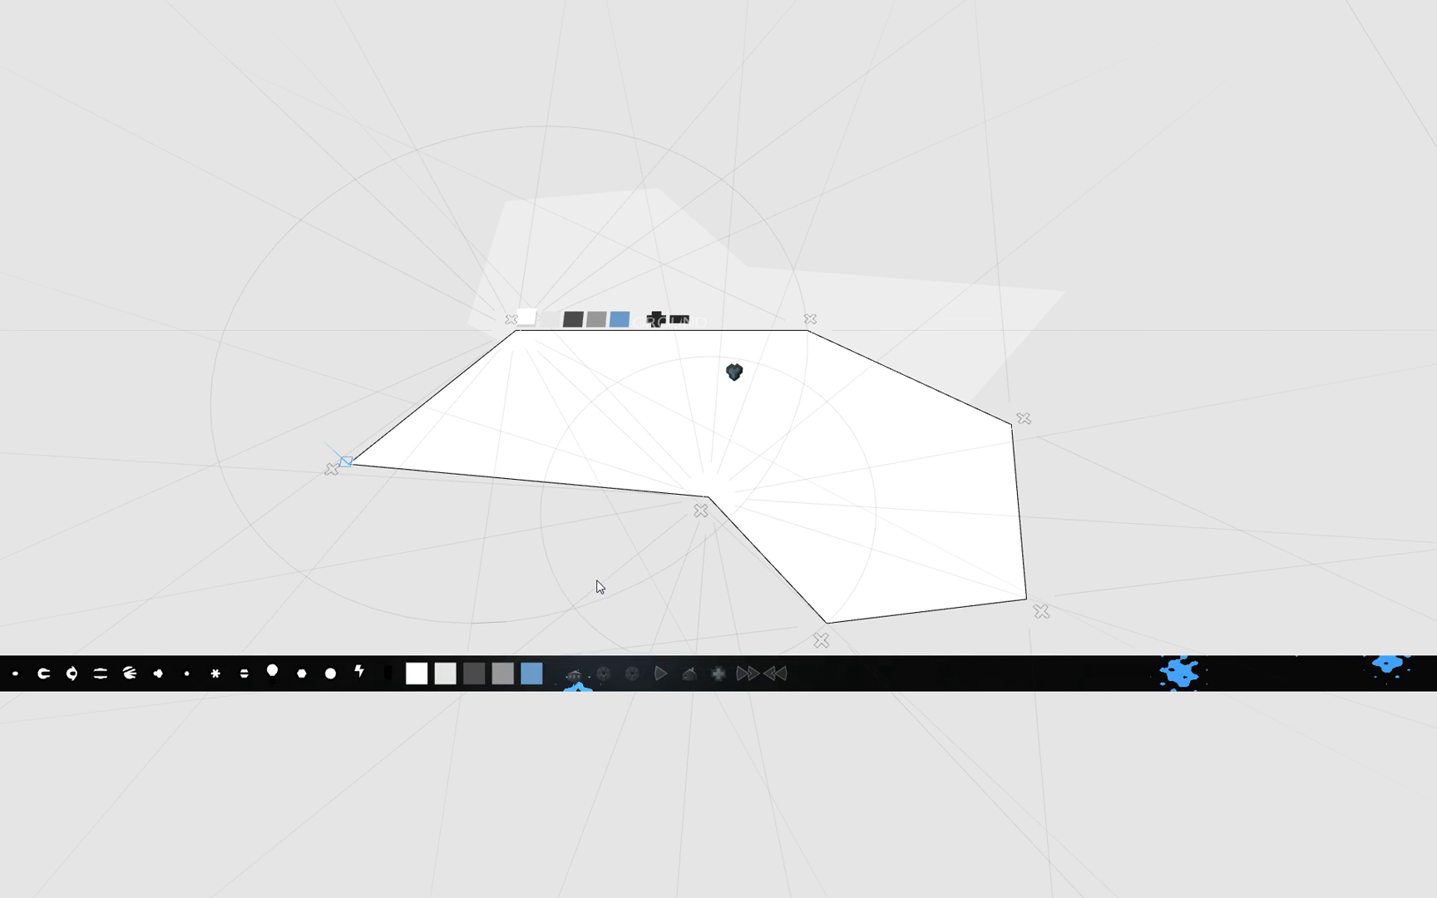
Place C-shaped, fan-shaped and double-bar units on the right half, moving the C unit lower right
click(44, 673)
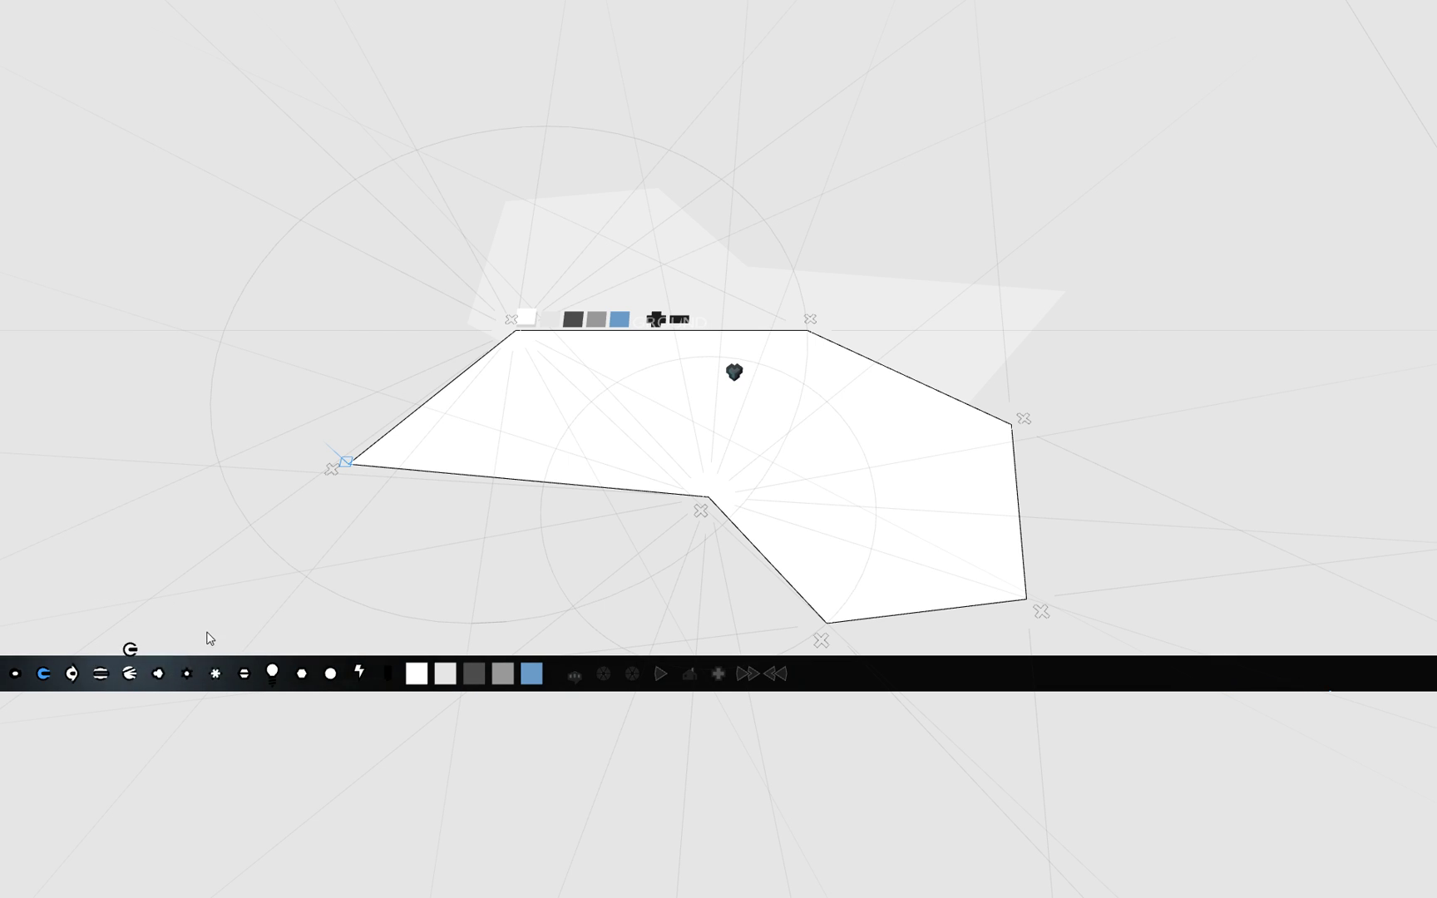
click(840, 501)
click(72, 674)
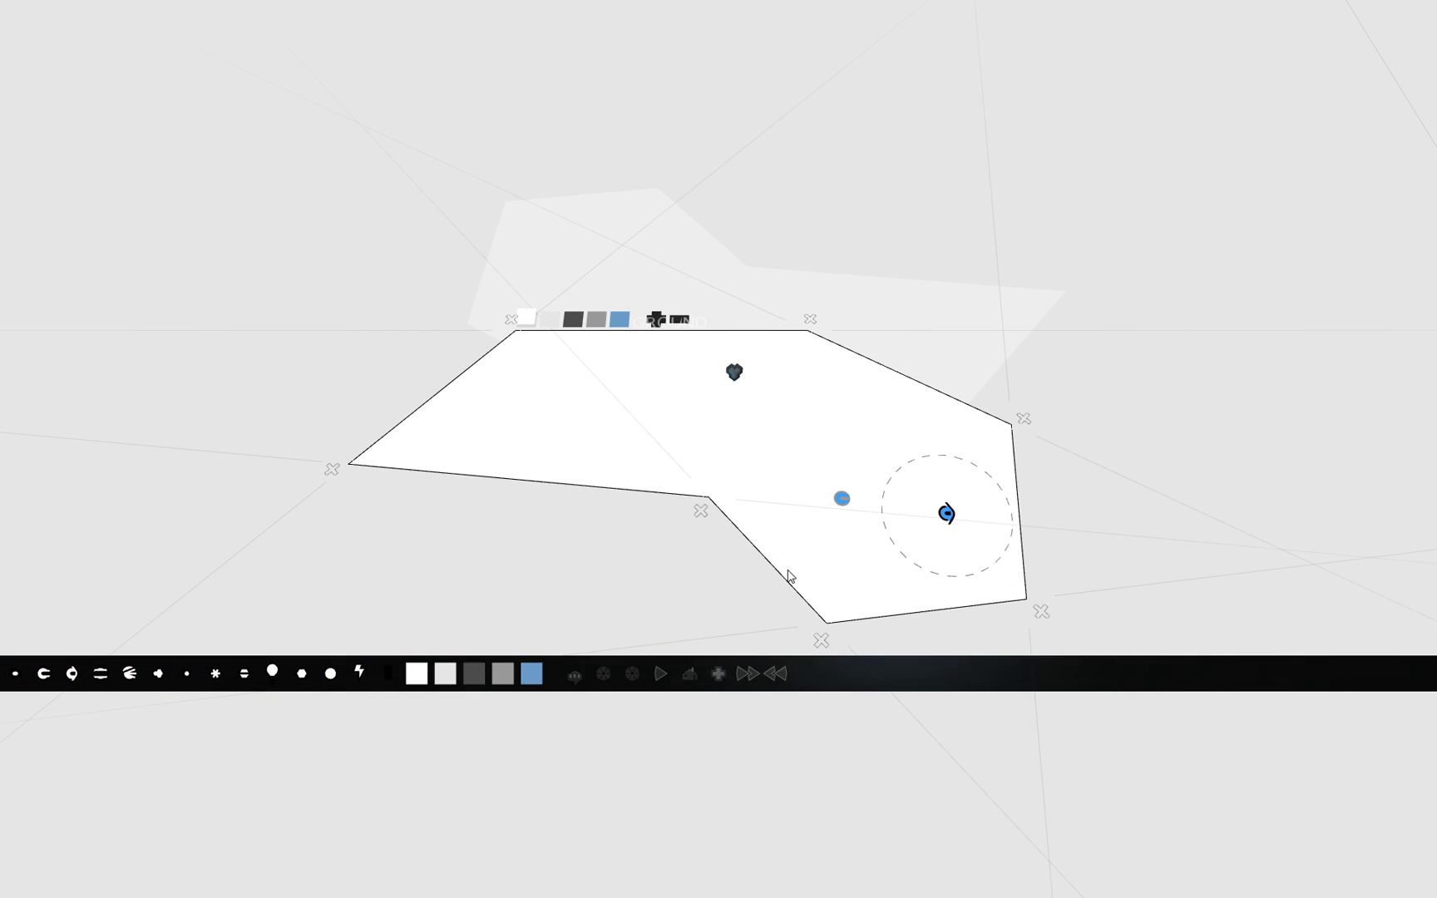
click(129, 674)
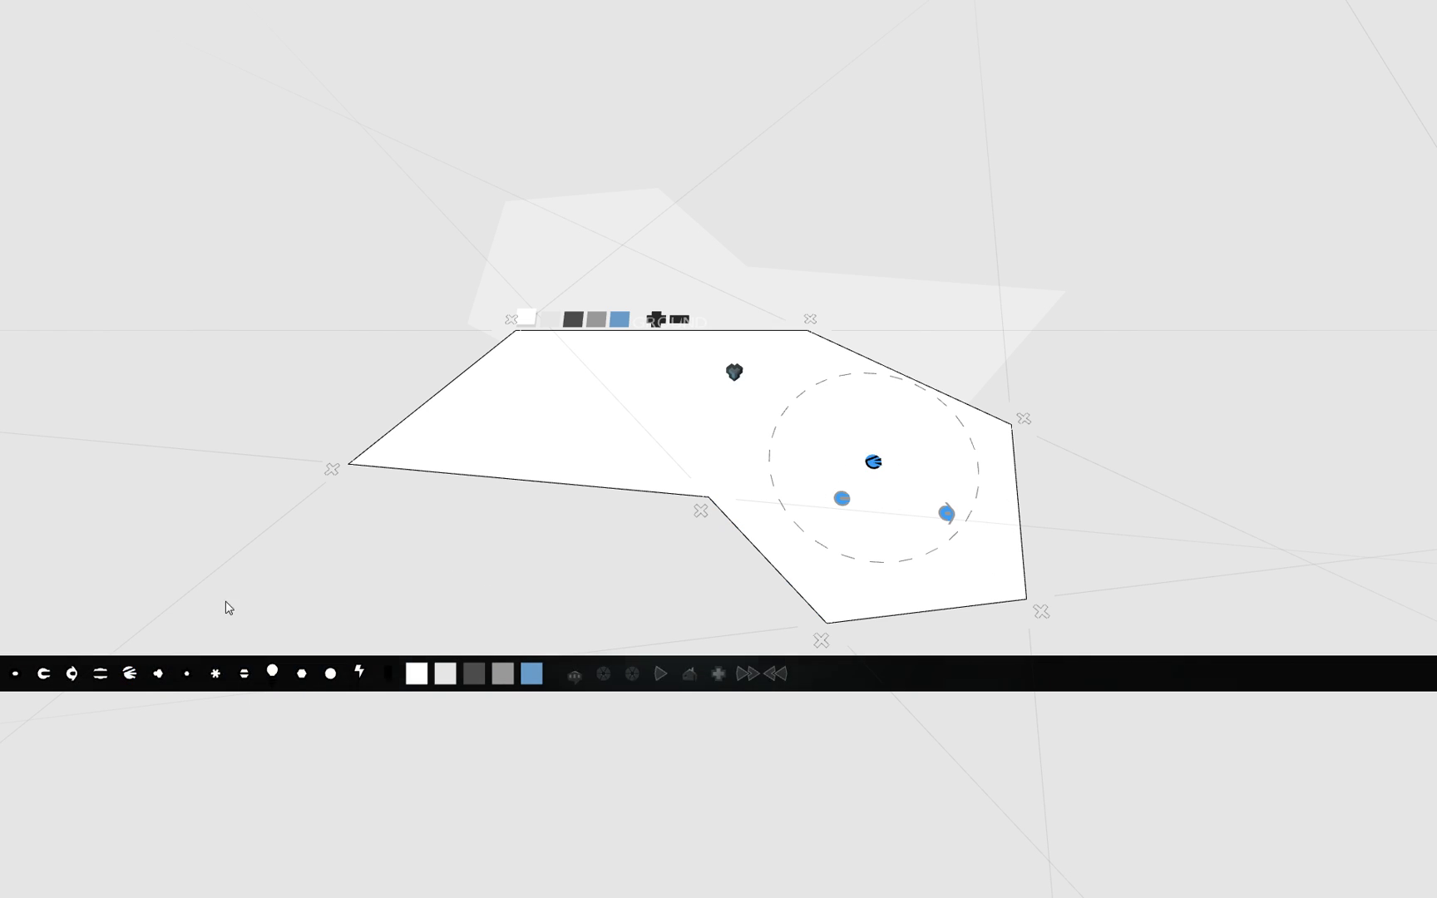
click(100, 673)
click(843, 557)
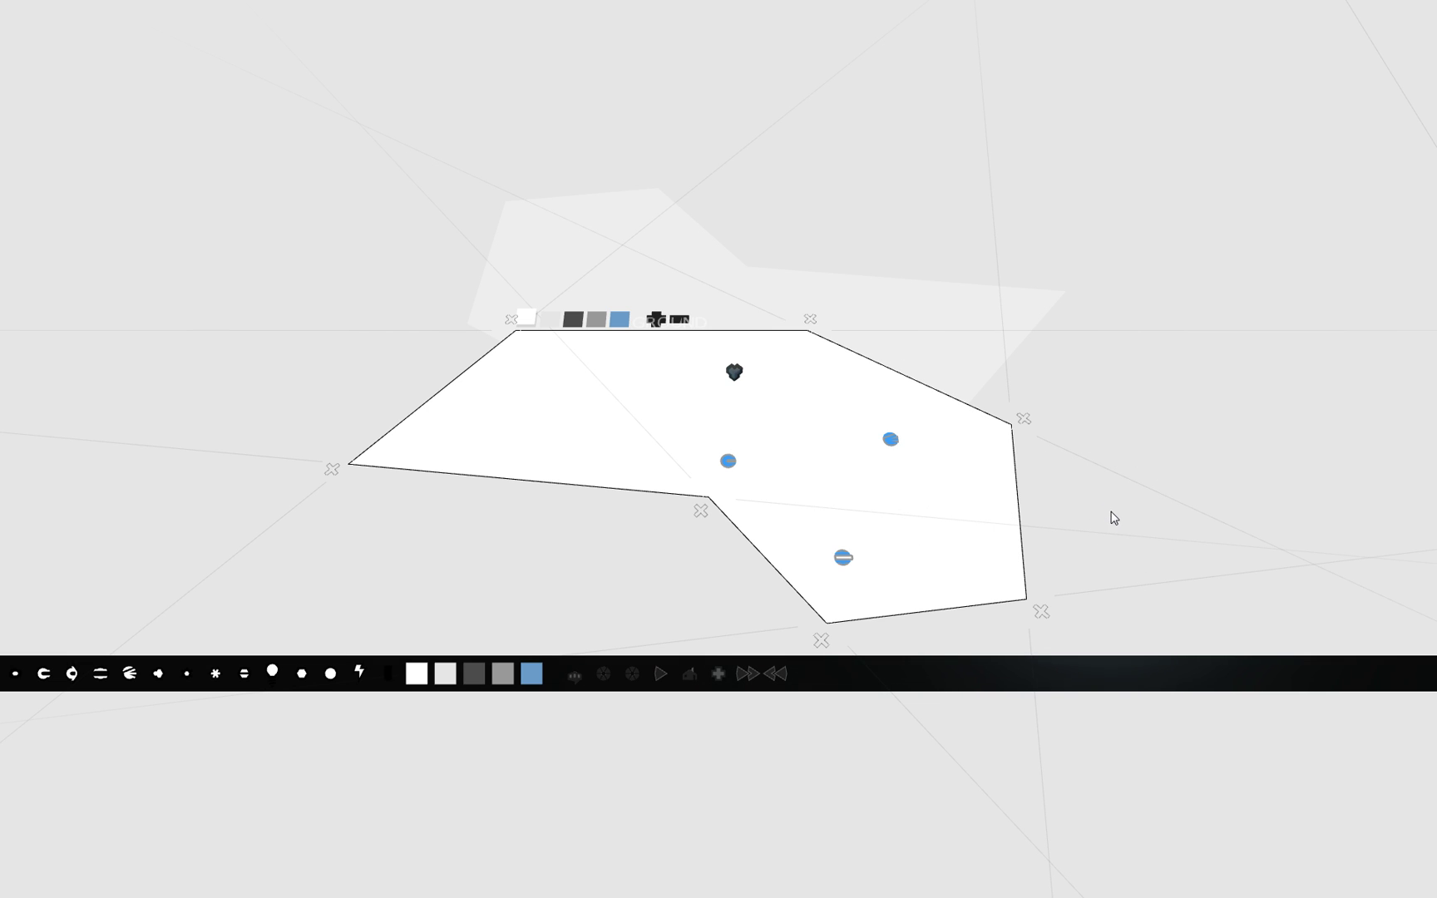
drag(790, 479, 933, 532)
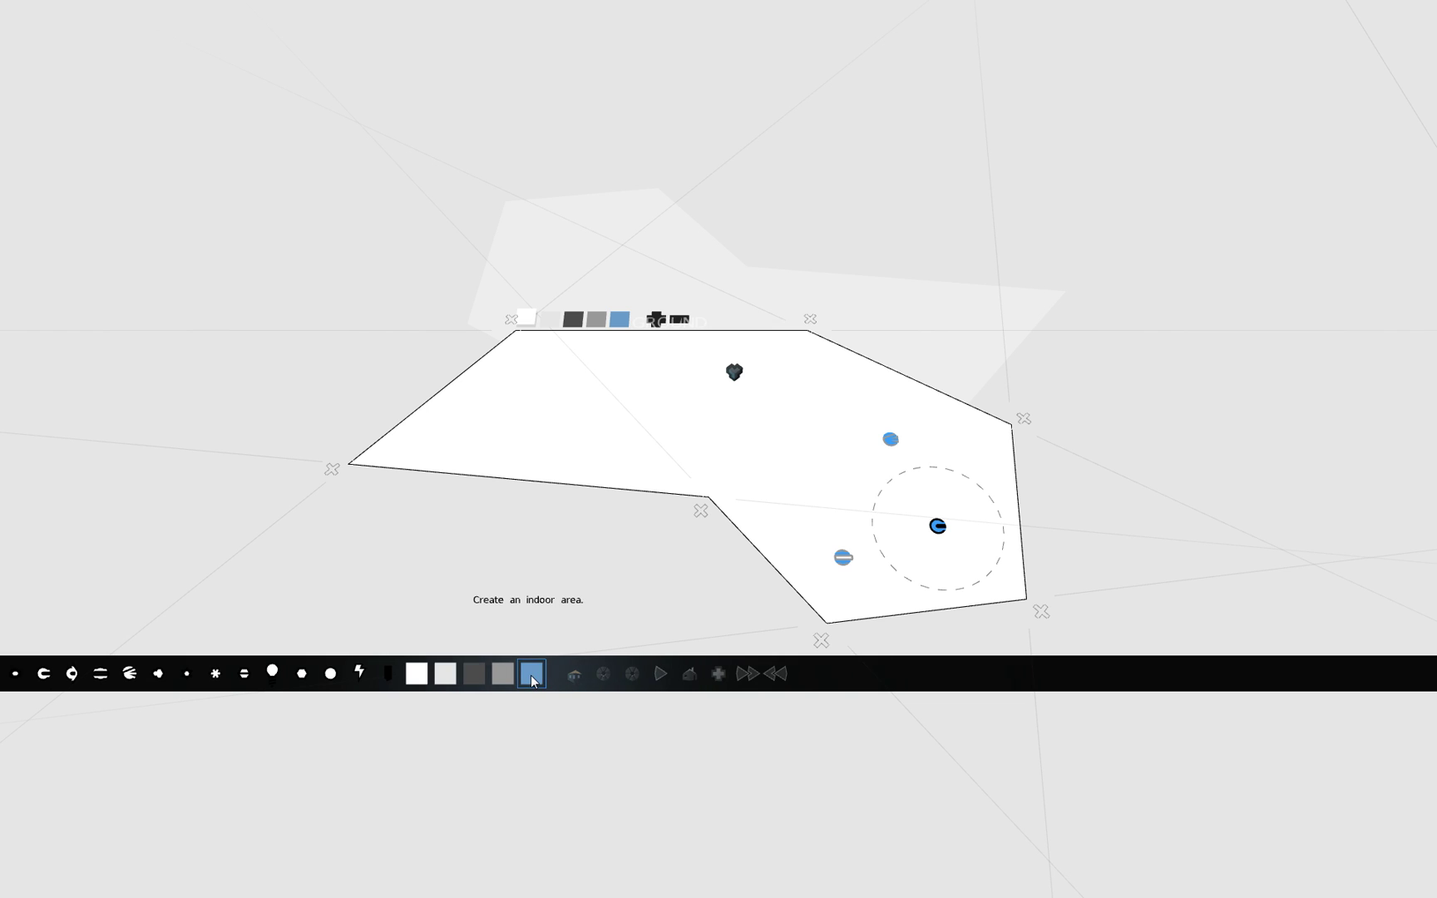
Add a blue indoor square on the ground's lower left and a light near its middle
mouse_move(533, 680)
mouse_down()
mouse_move(667, 510)
mouse_move(597, 499)
mouse_up()
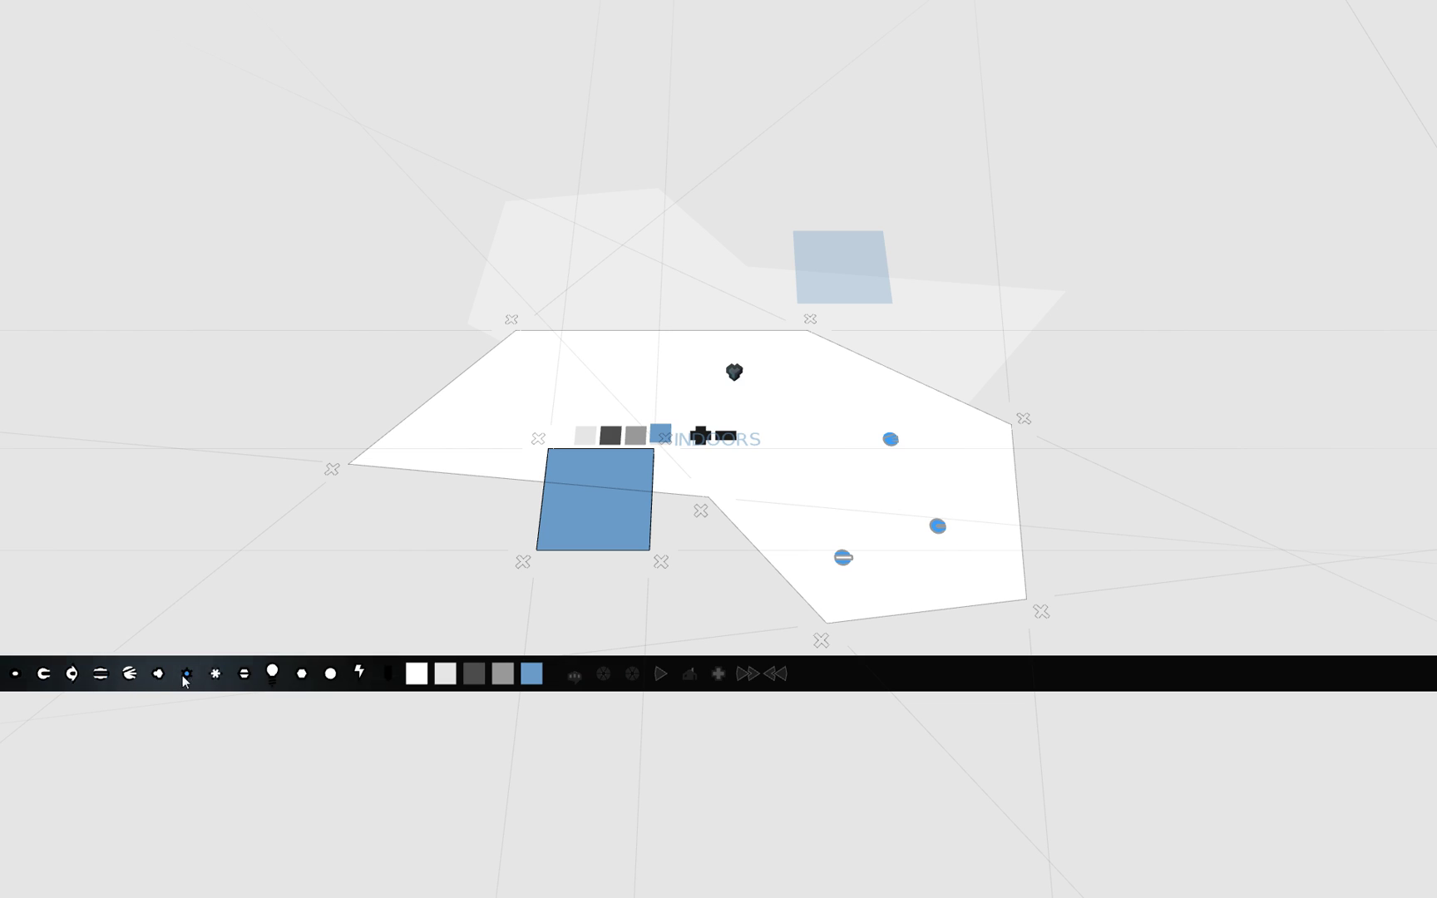
click(273, 675)
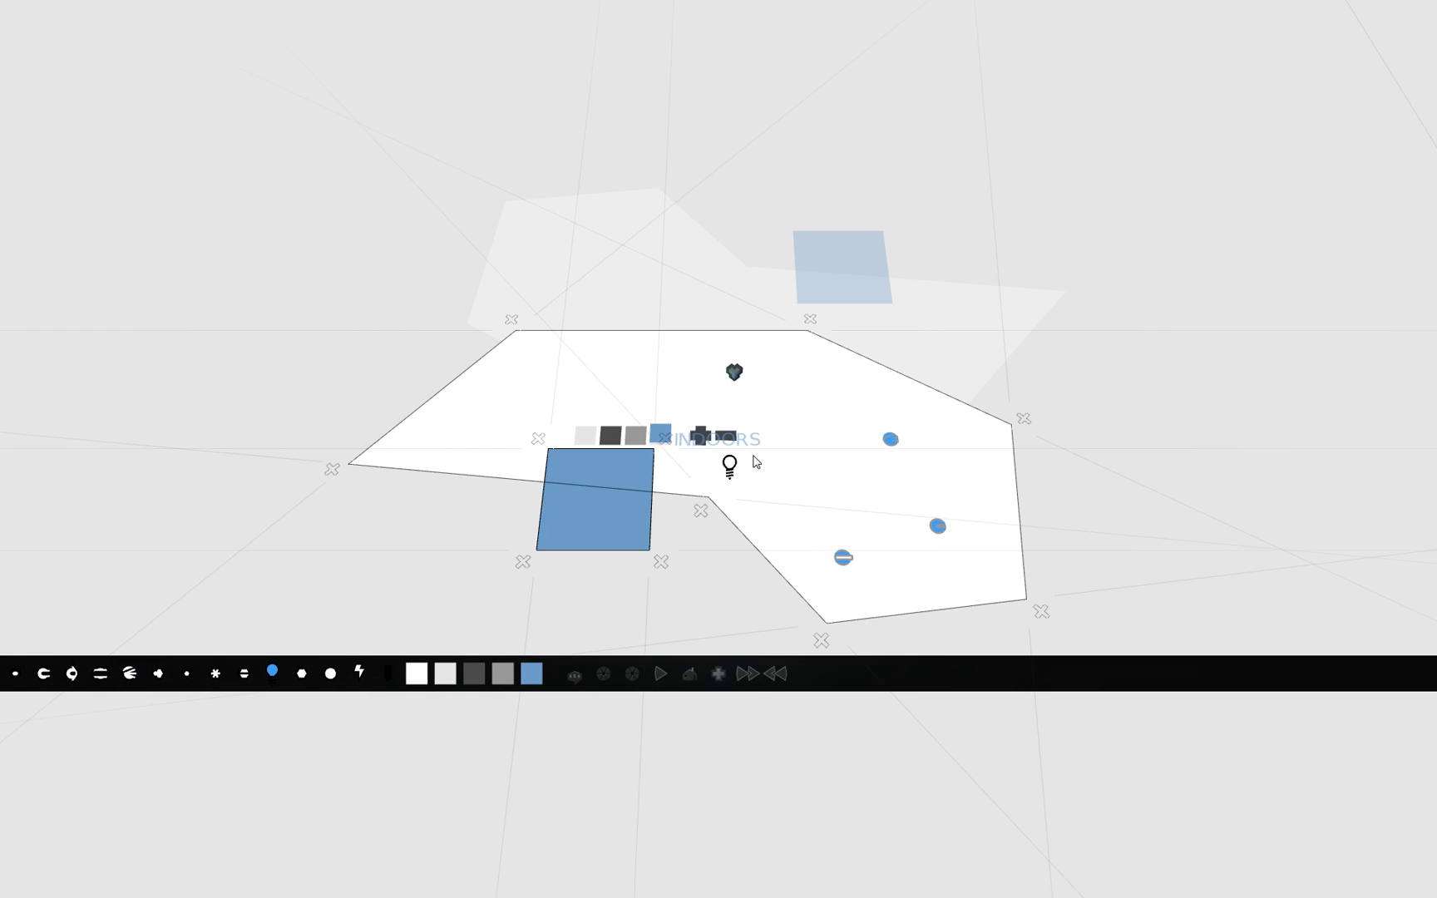
click(815, 441)
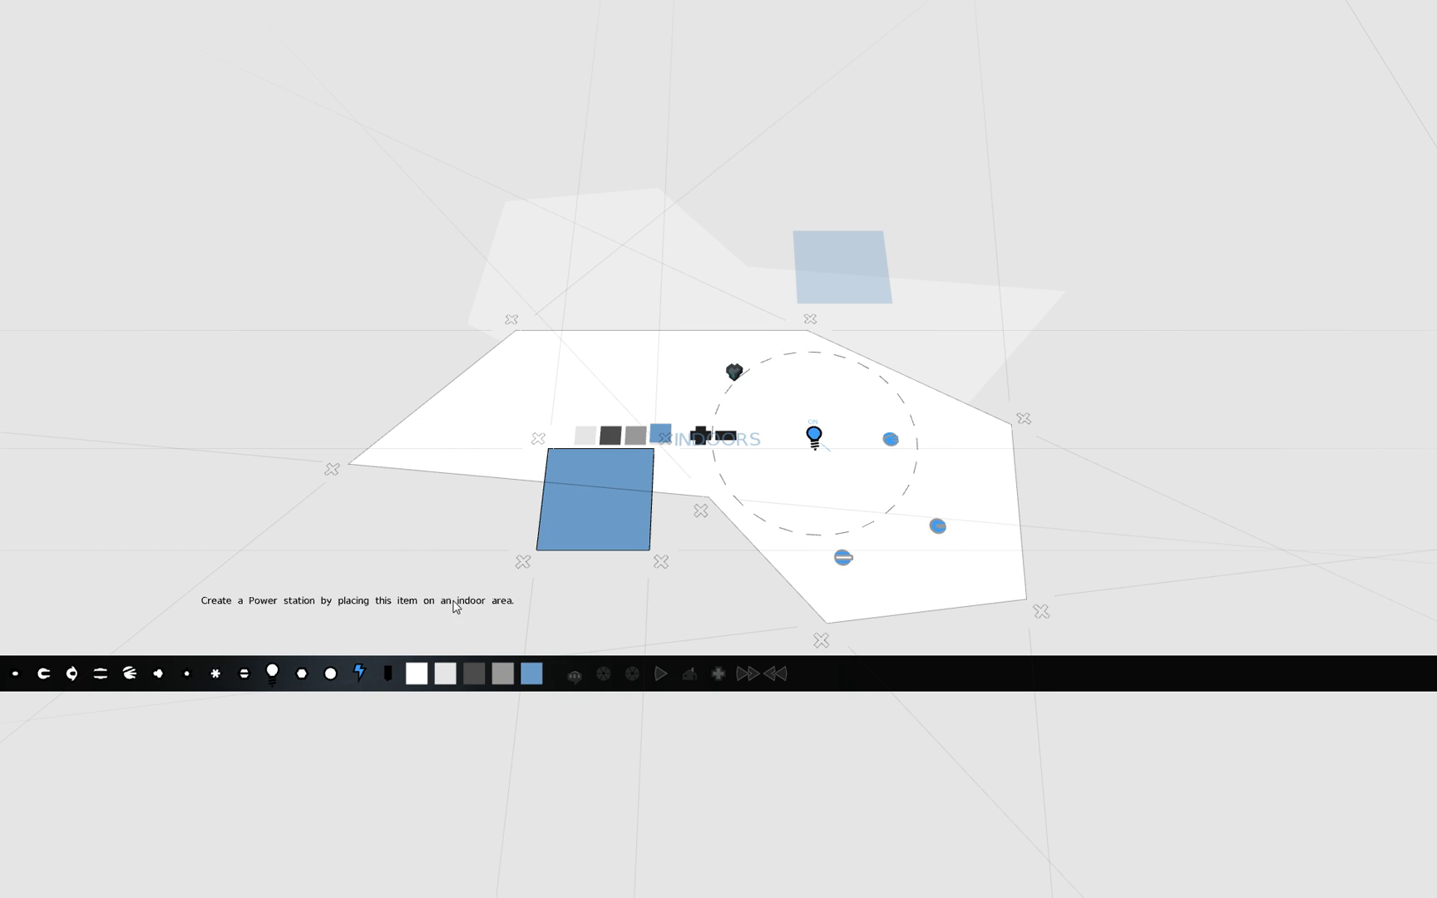
Turn the blue square into a power station and link the light to it
click(359, 673)
click(594, 501)
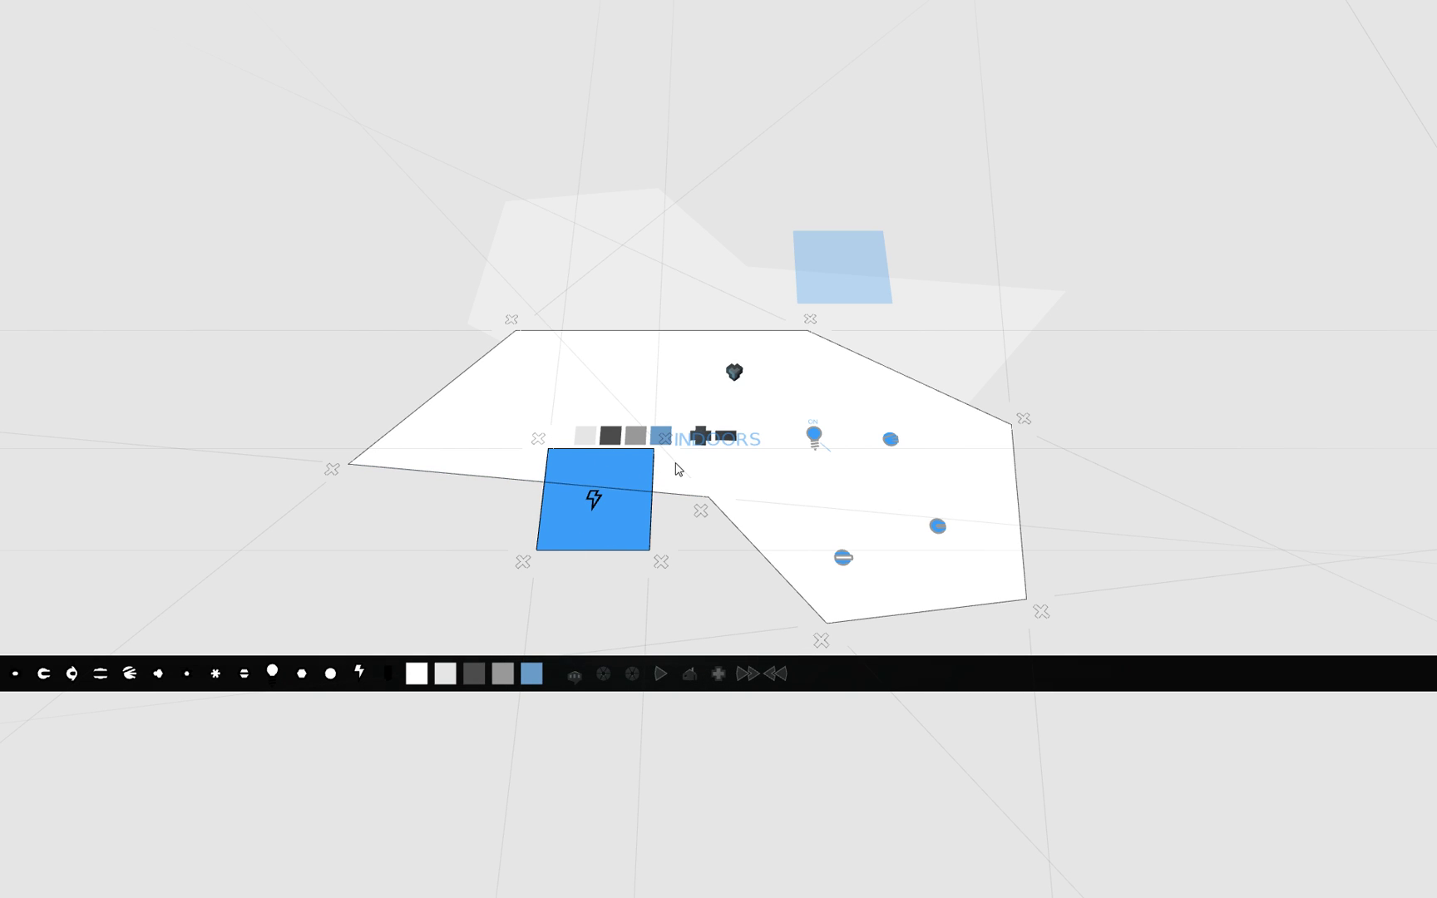
click(816, 440)
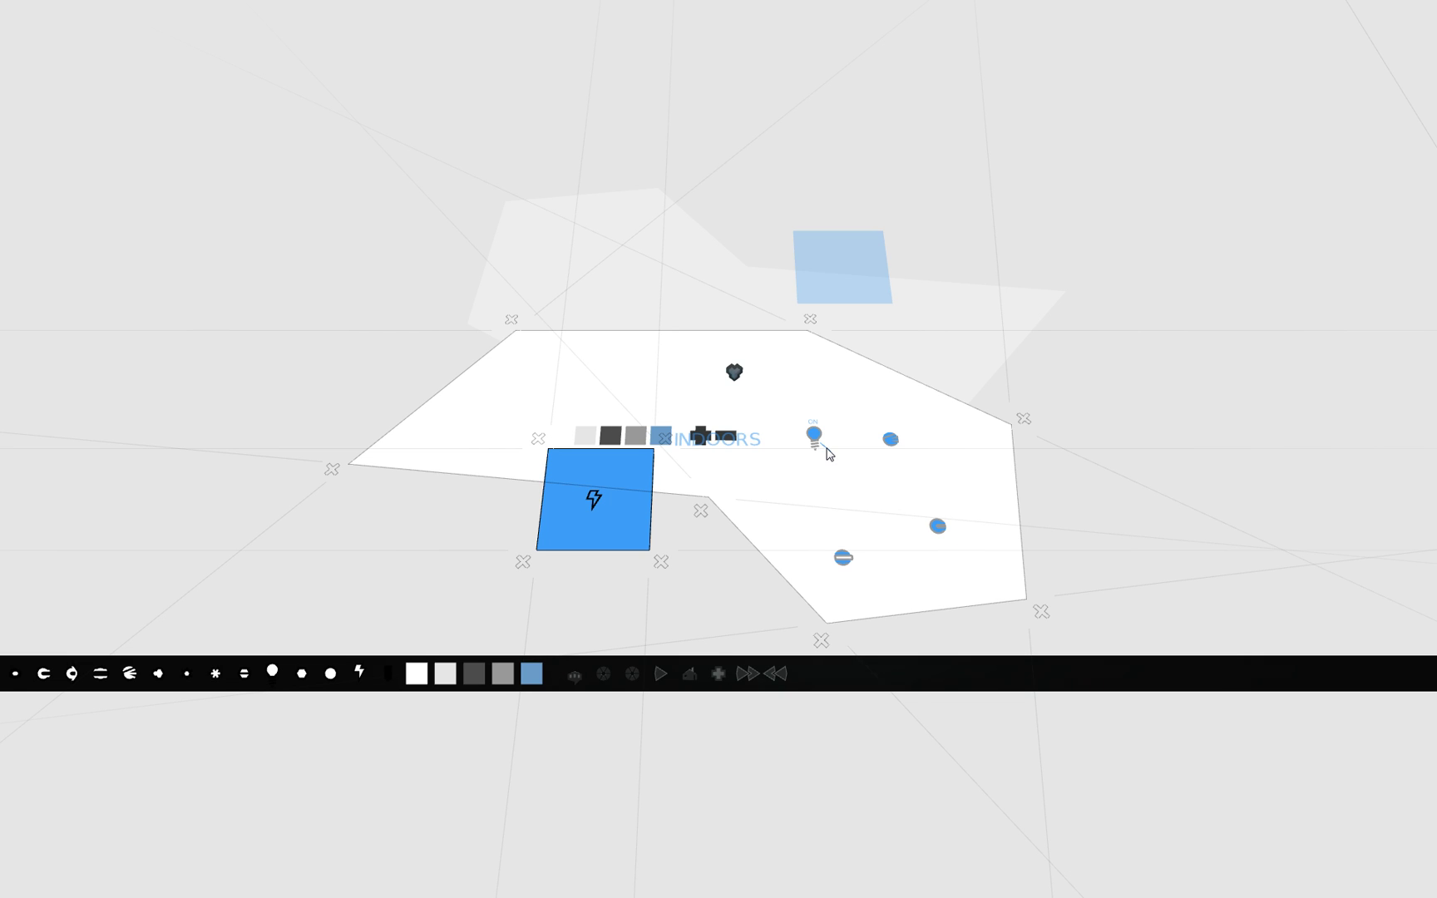
mouse_move(826, 448)
mouse_down()
mouse_move(765, 487)
mouse_move(638, 510)
mouse_up()
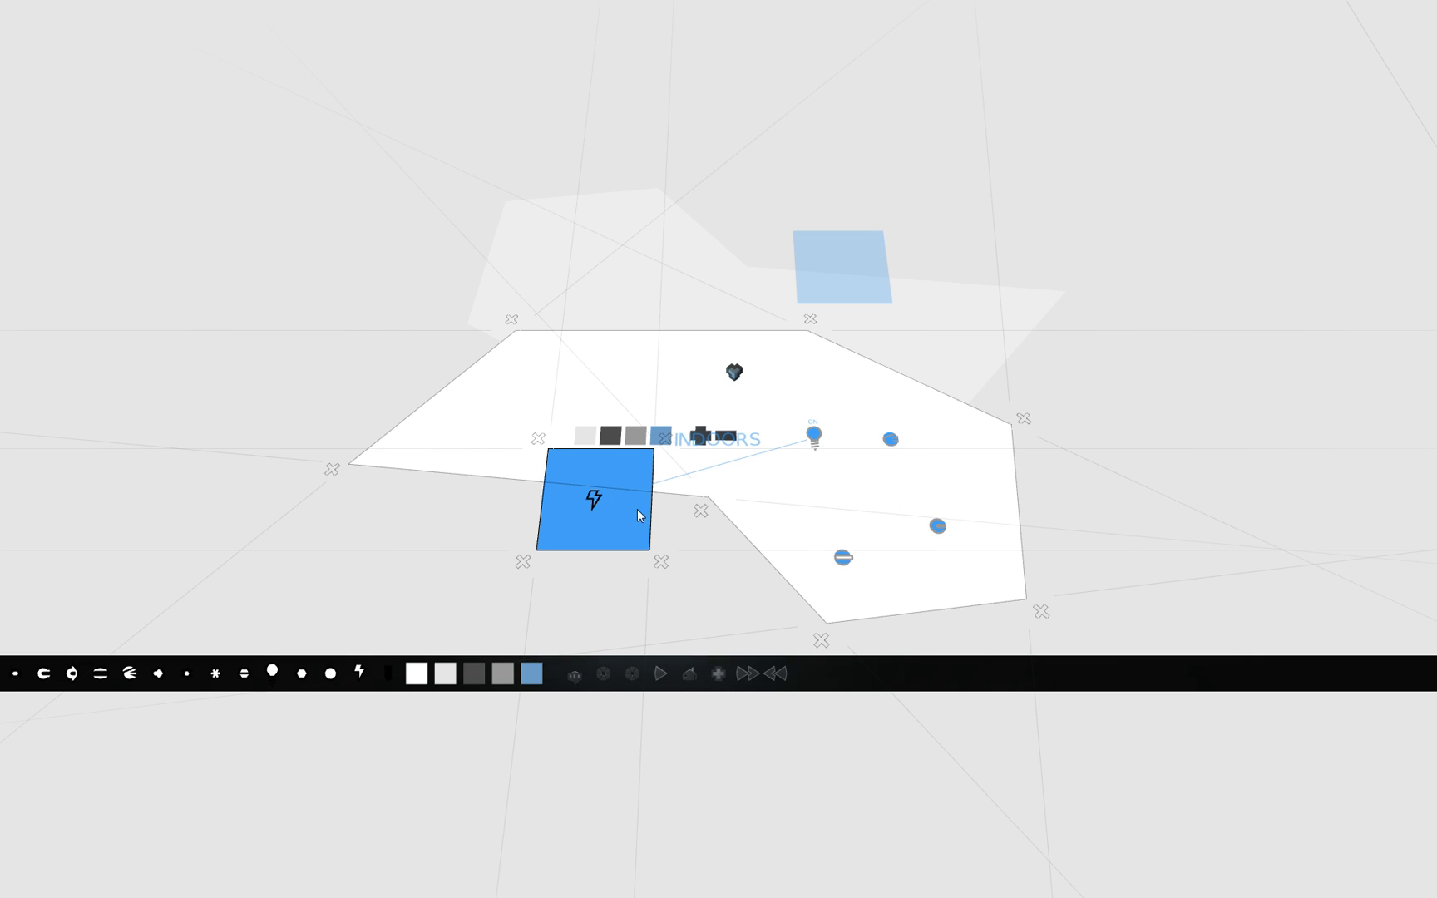
click(594, 501)
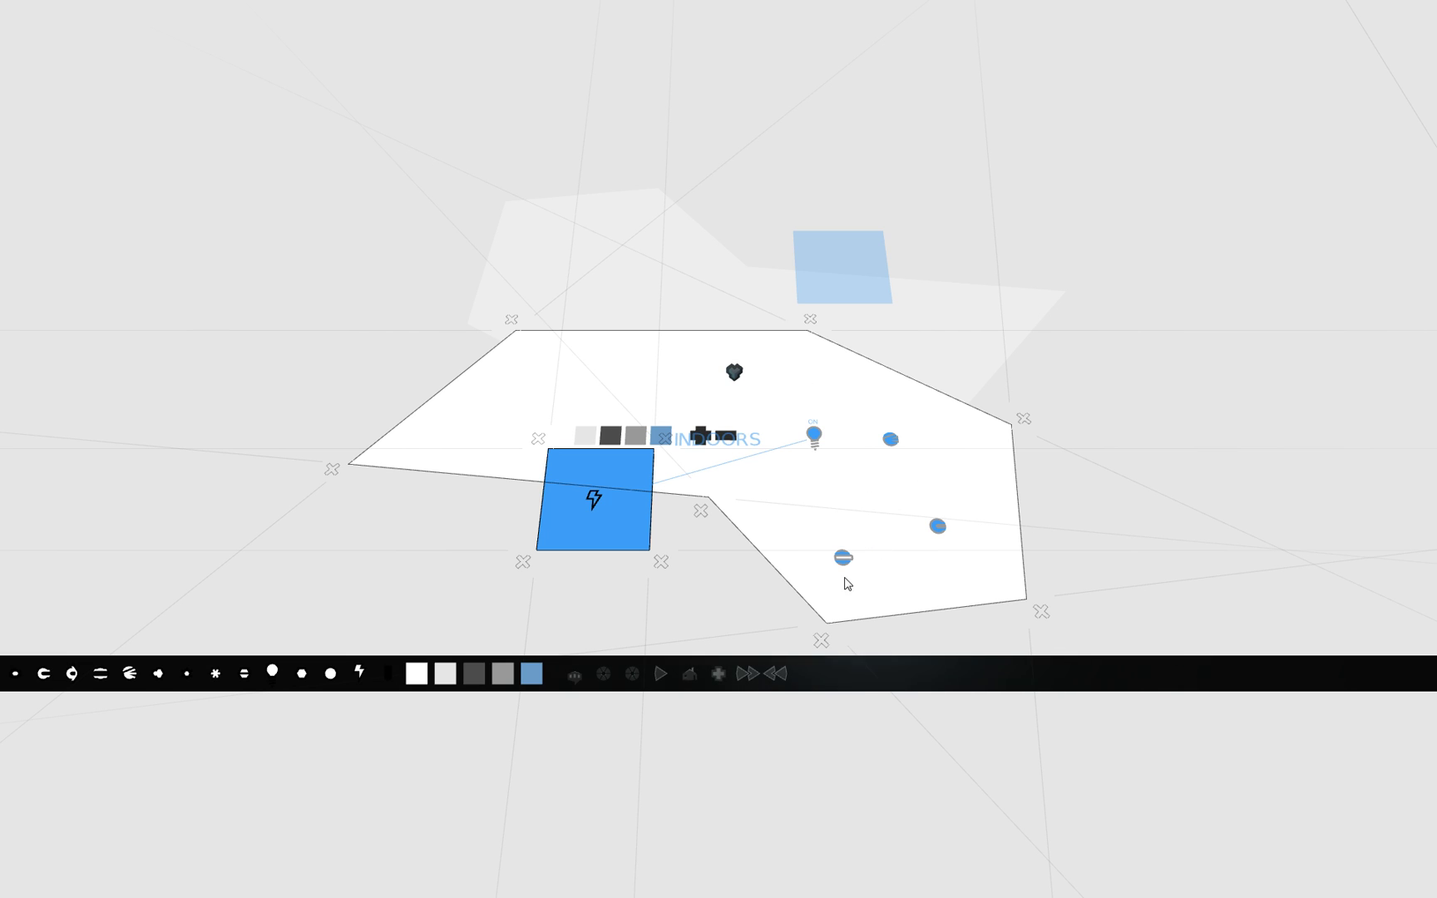
Launch a play test of the two-player level
click(660, 674)
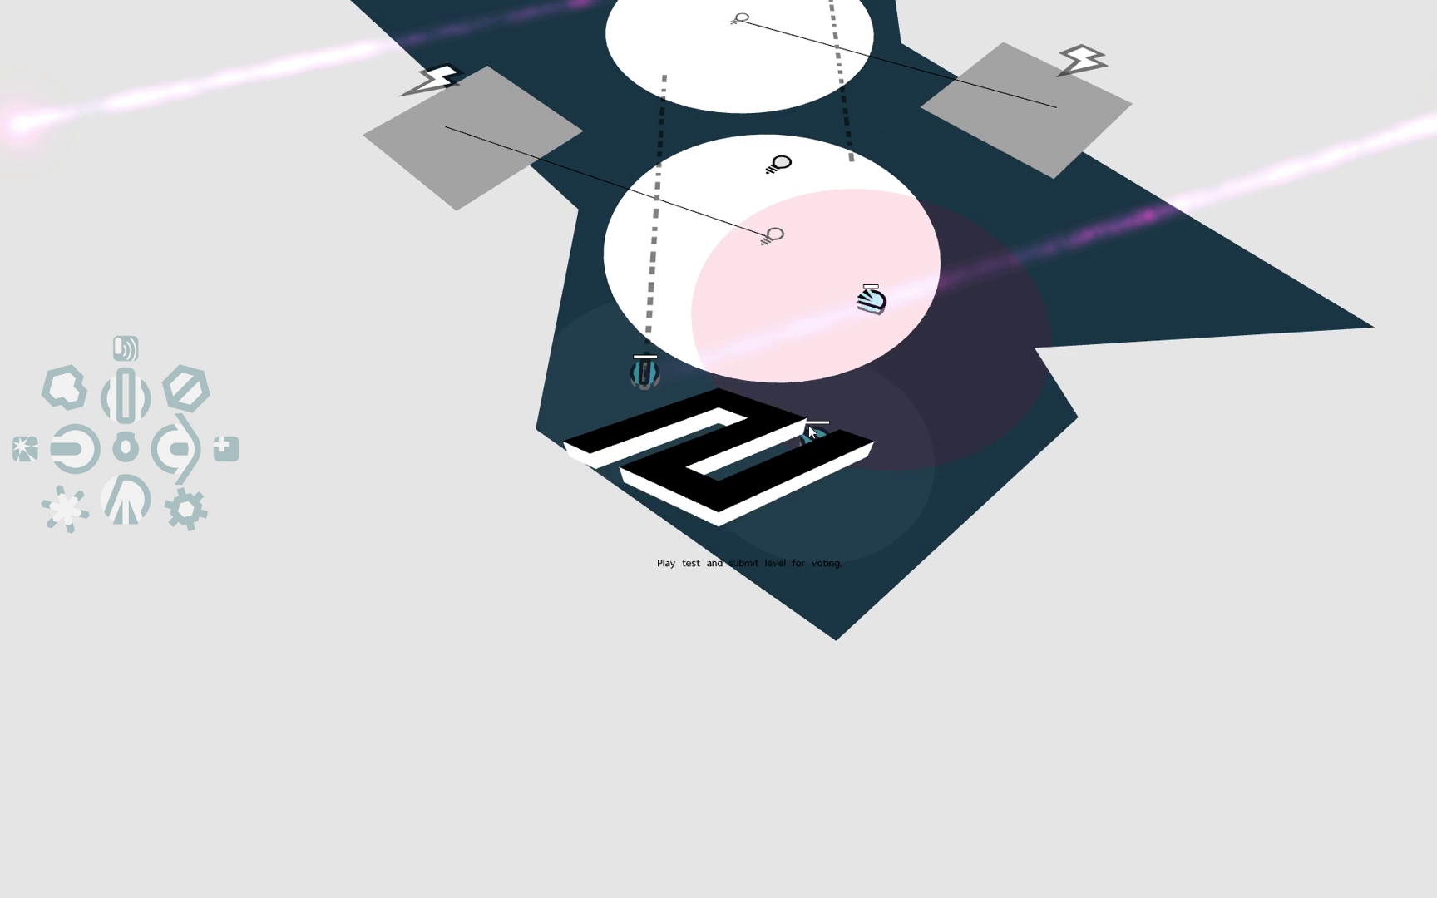